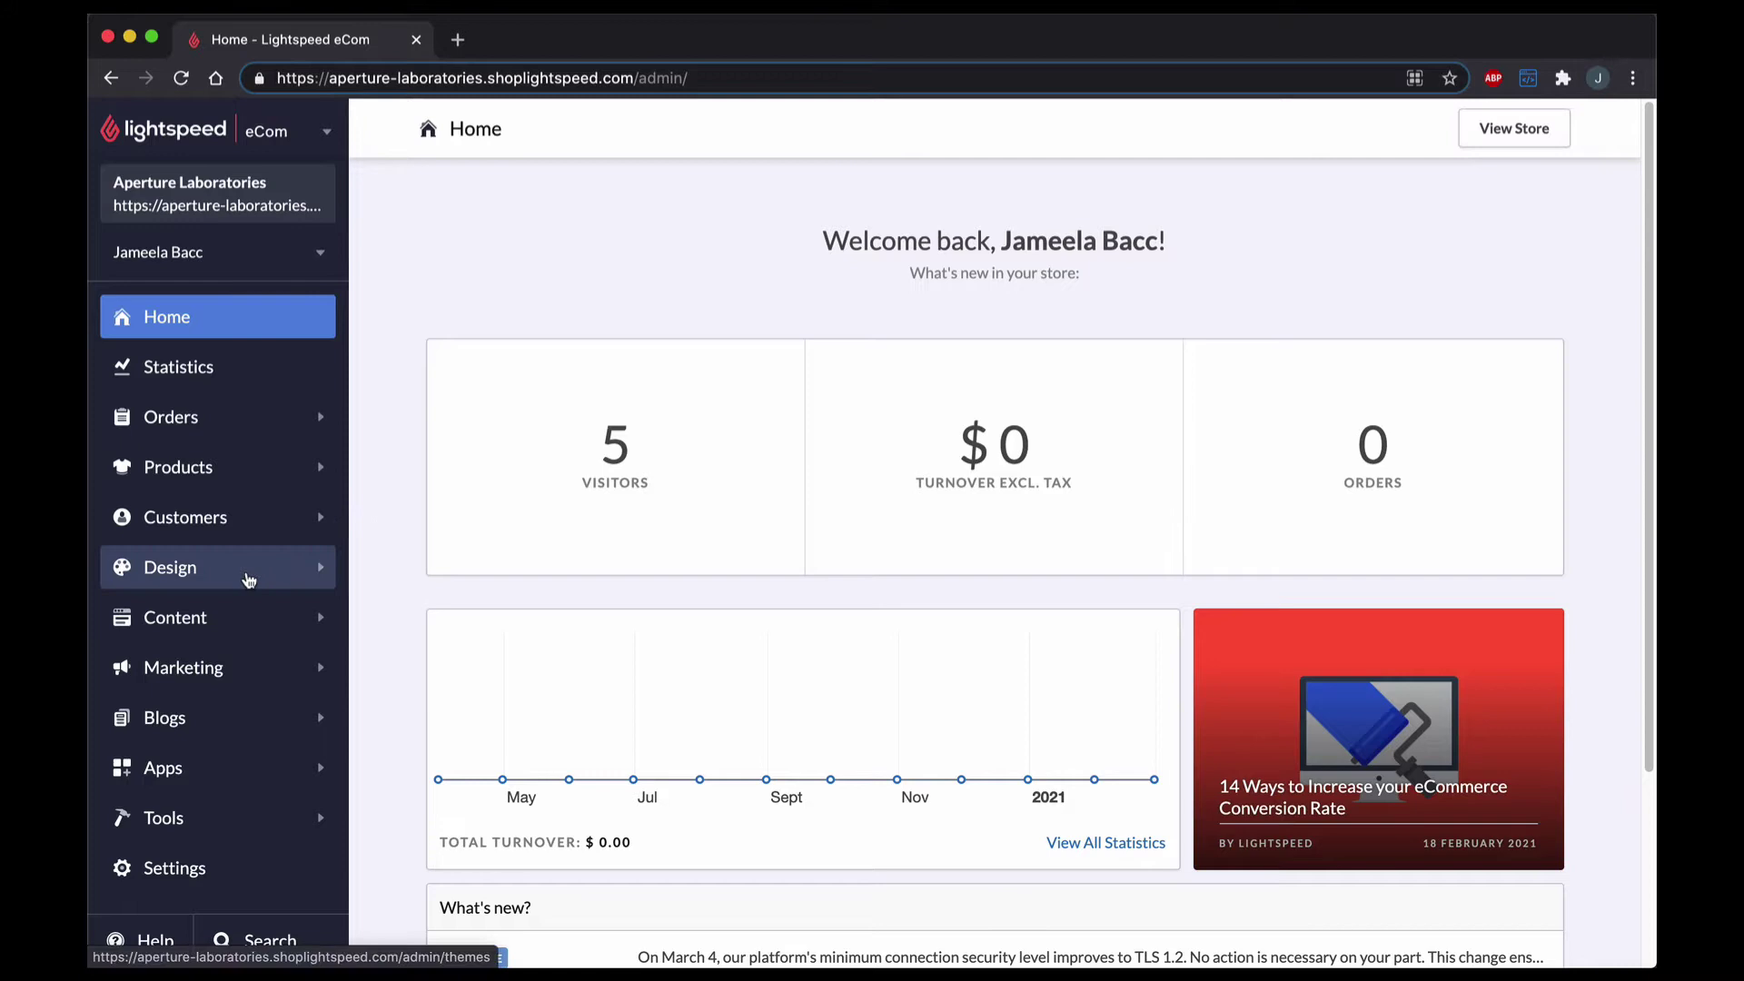
Go to Design in the admin sidebar to reach the Theme Editor showing the live Ignite theme.
click(249, 578)
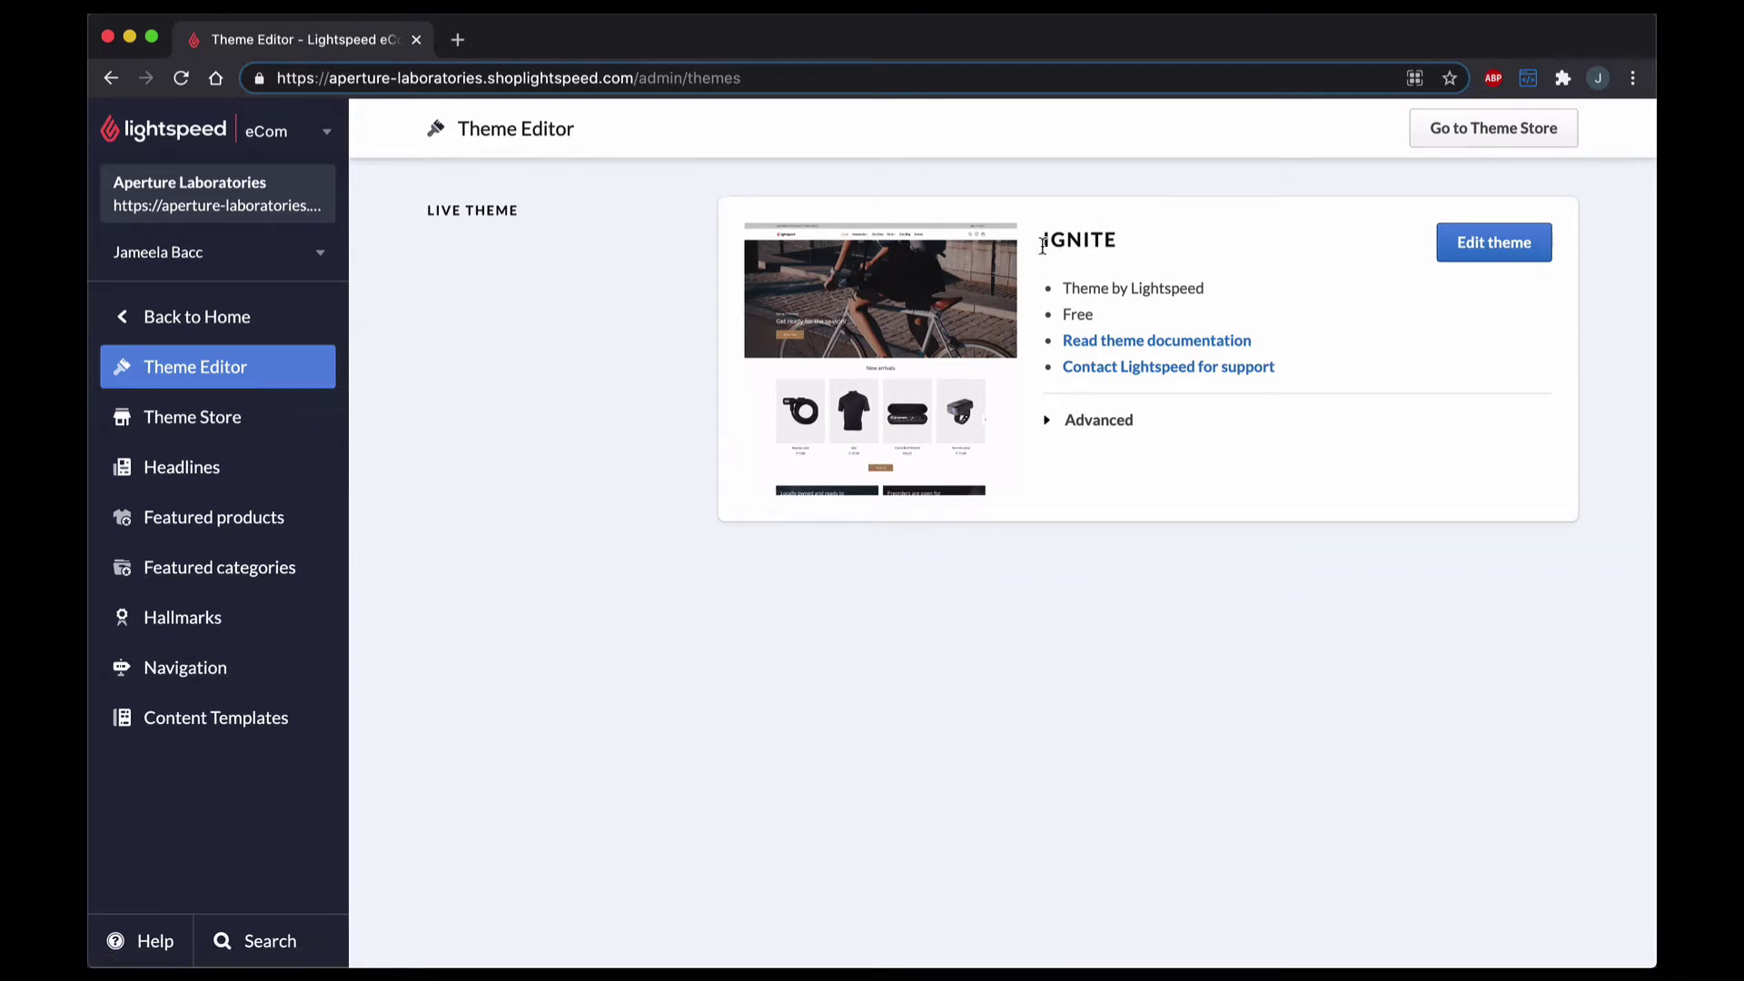
drag(1047, 250, 1132, 254)
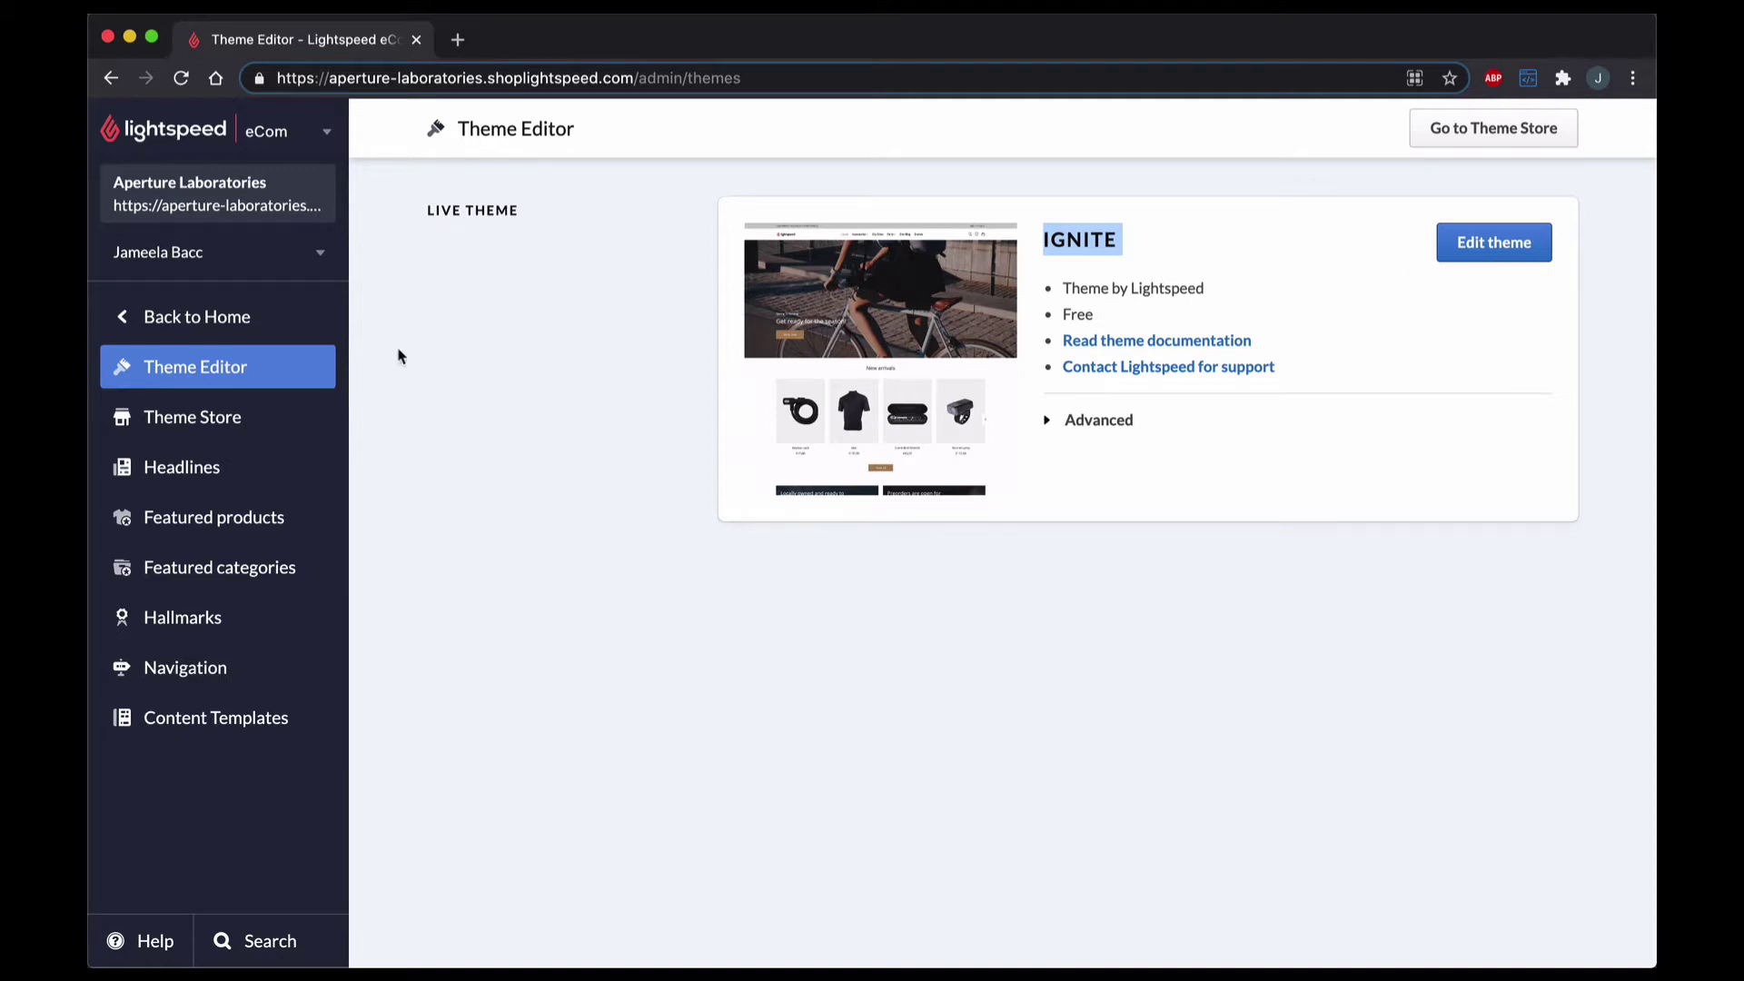
Open the Theme Store and browse New Themes and All Themes down to Access and Dixi.
click(317, 421)
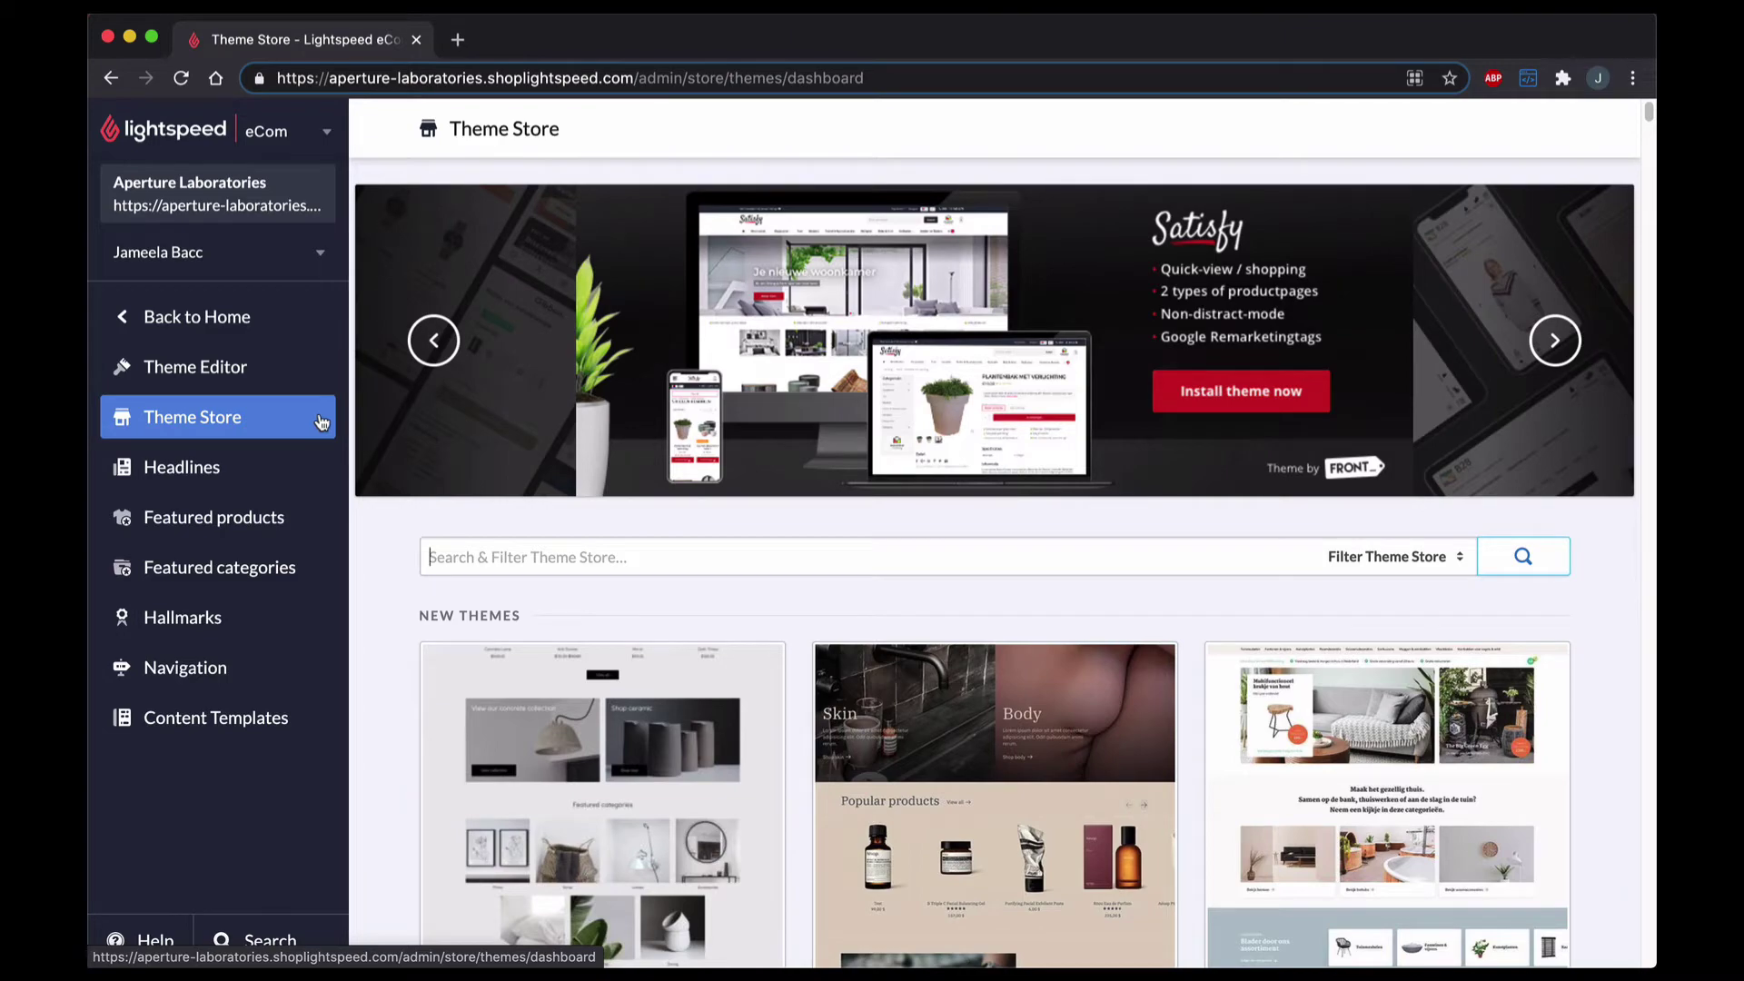
scroll(404, 579, down, 2)
scroll(405, 579, down, 15)
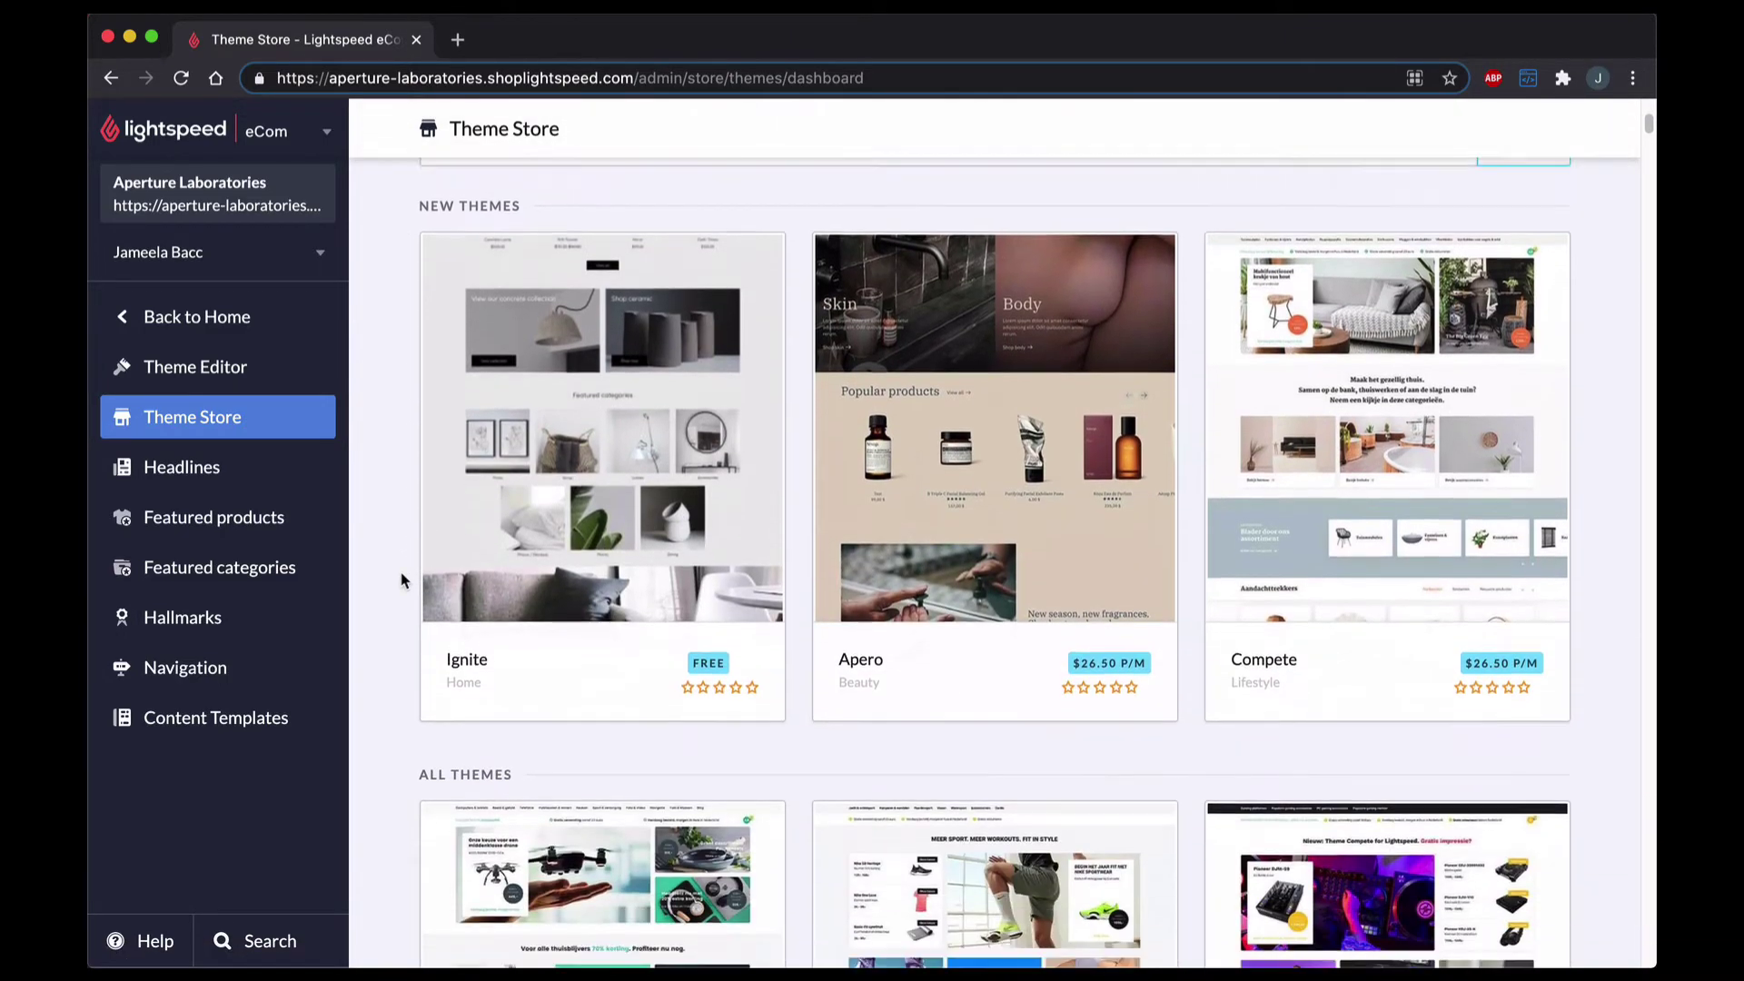
scroll(404, 580, down, 15)
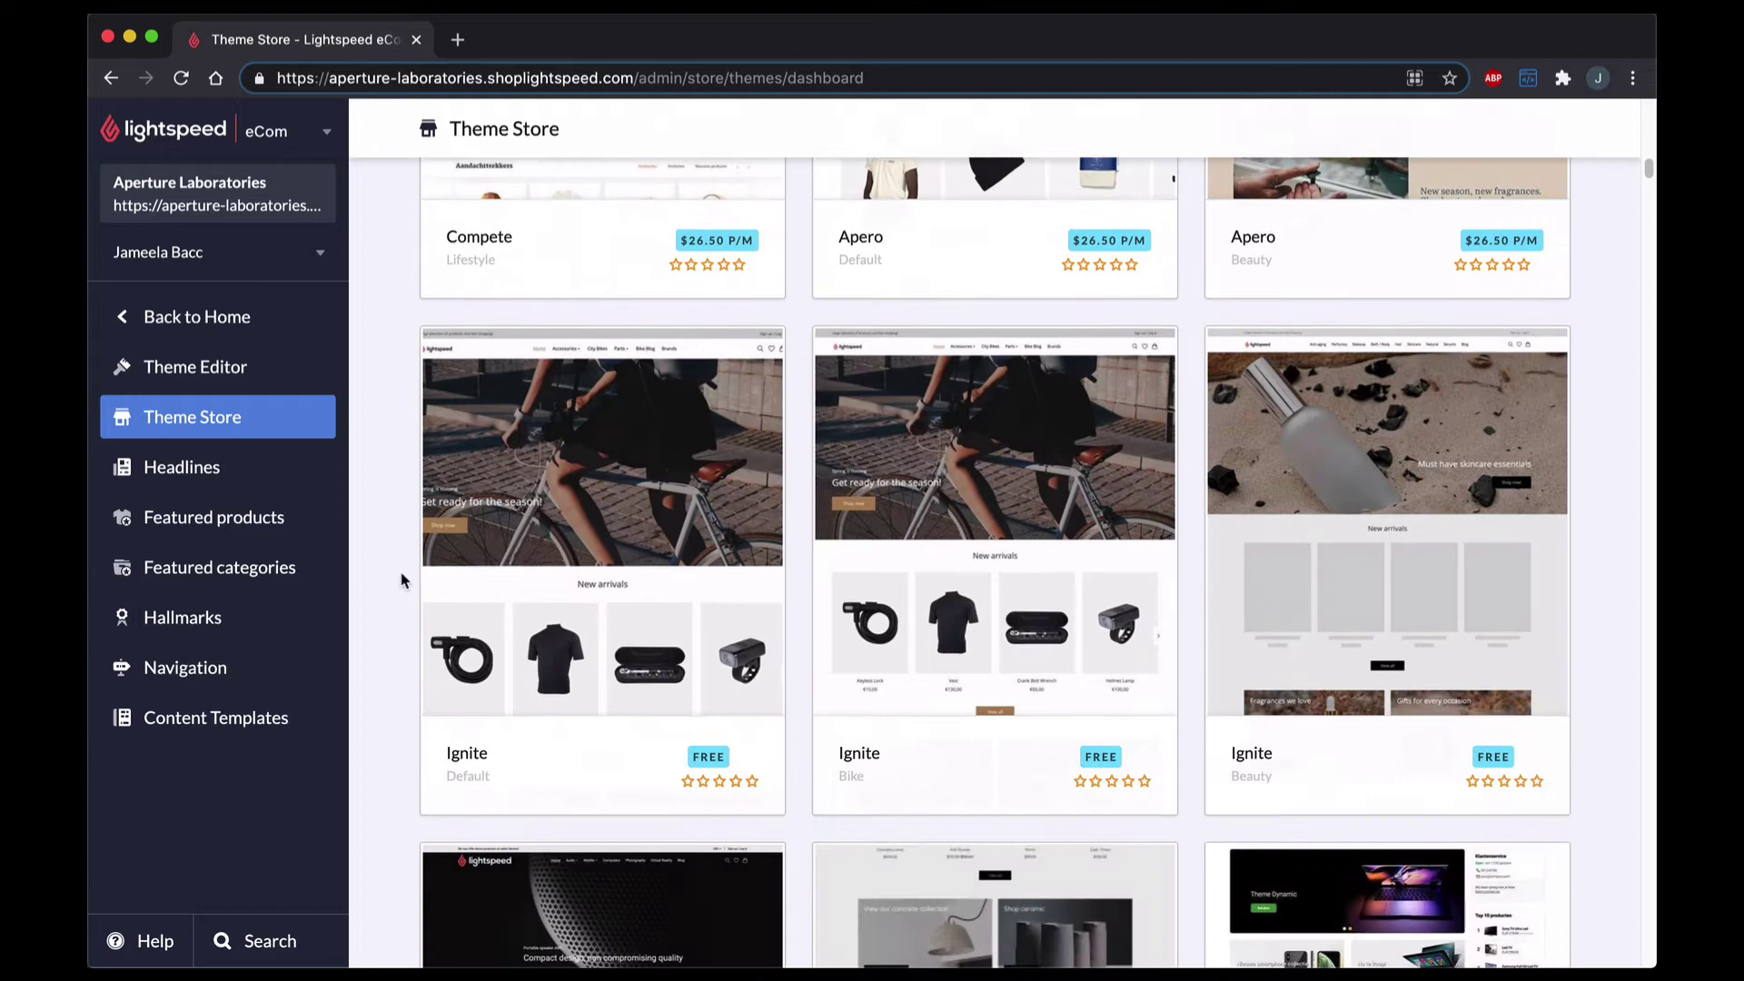
scroll(404, 580, down, 13)
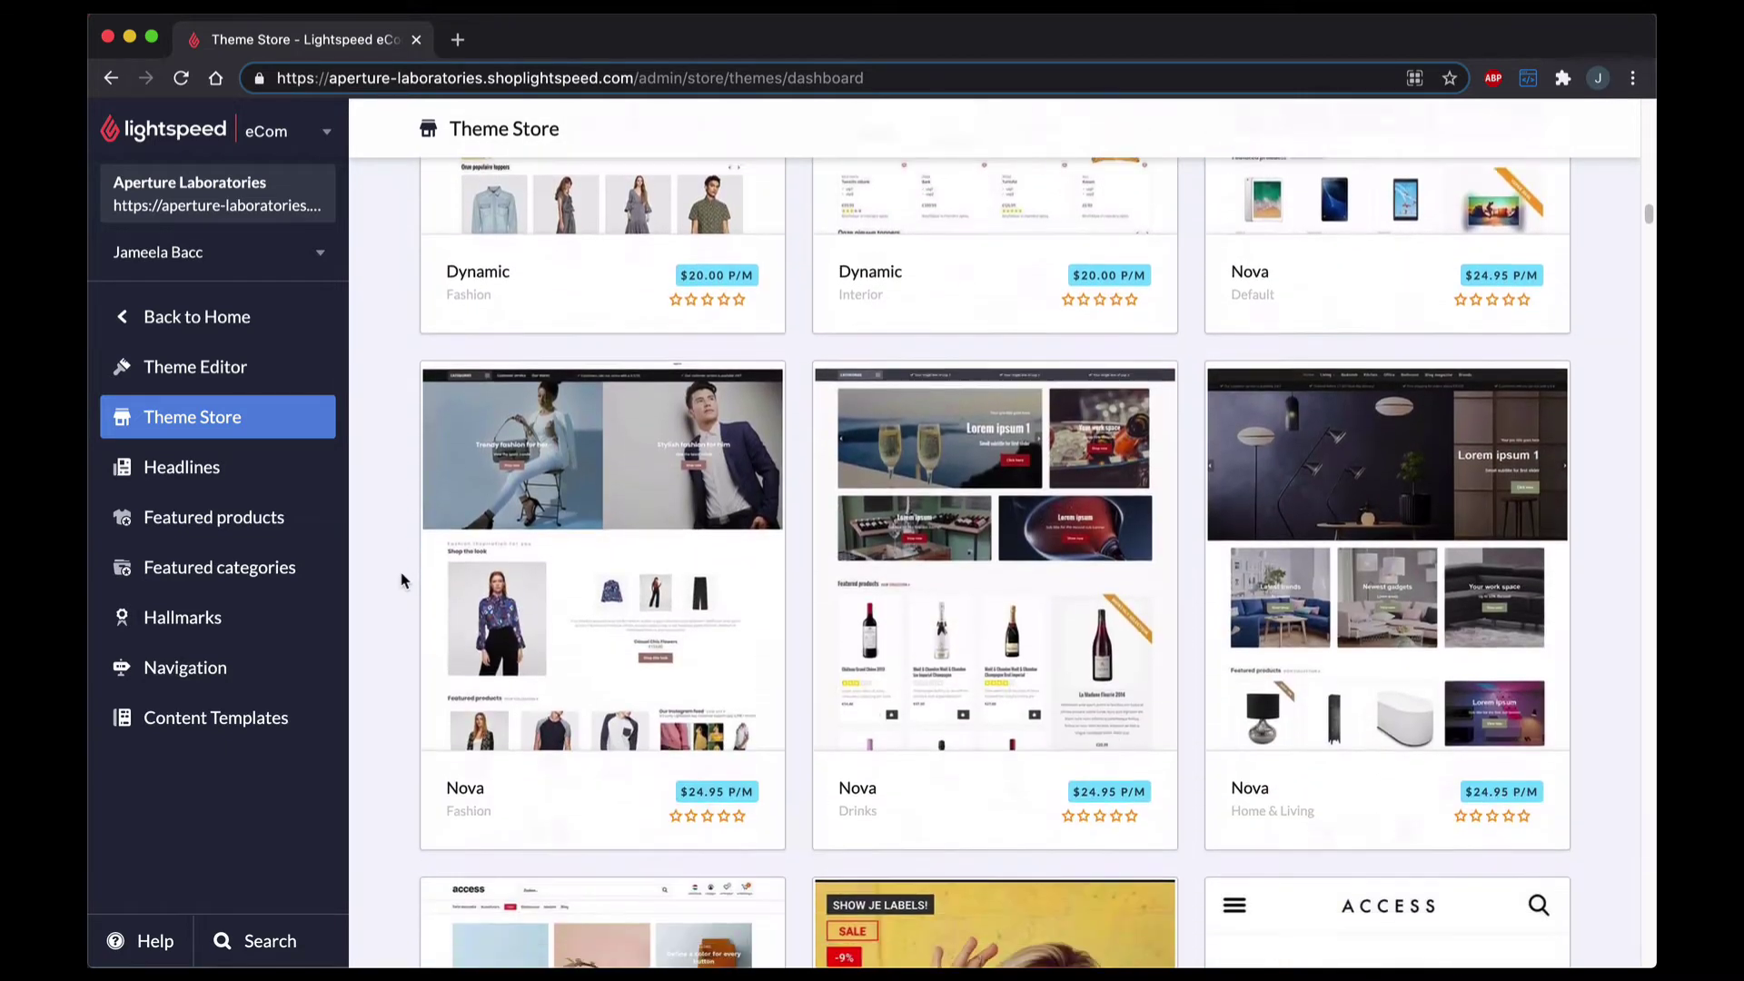
scroll(404, 579, down, 2)
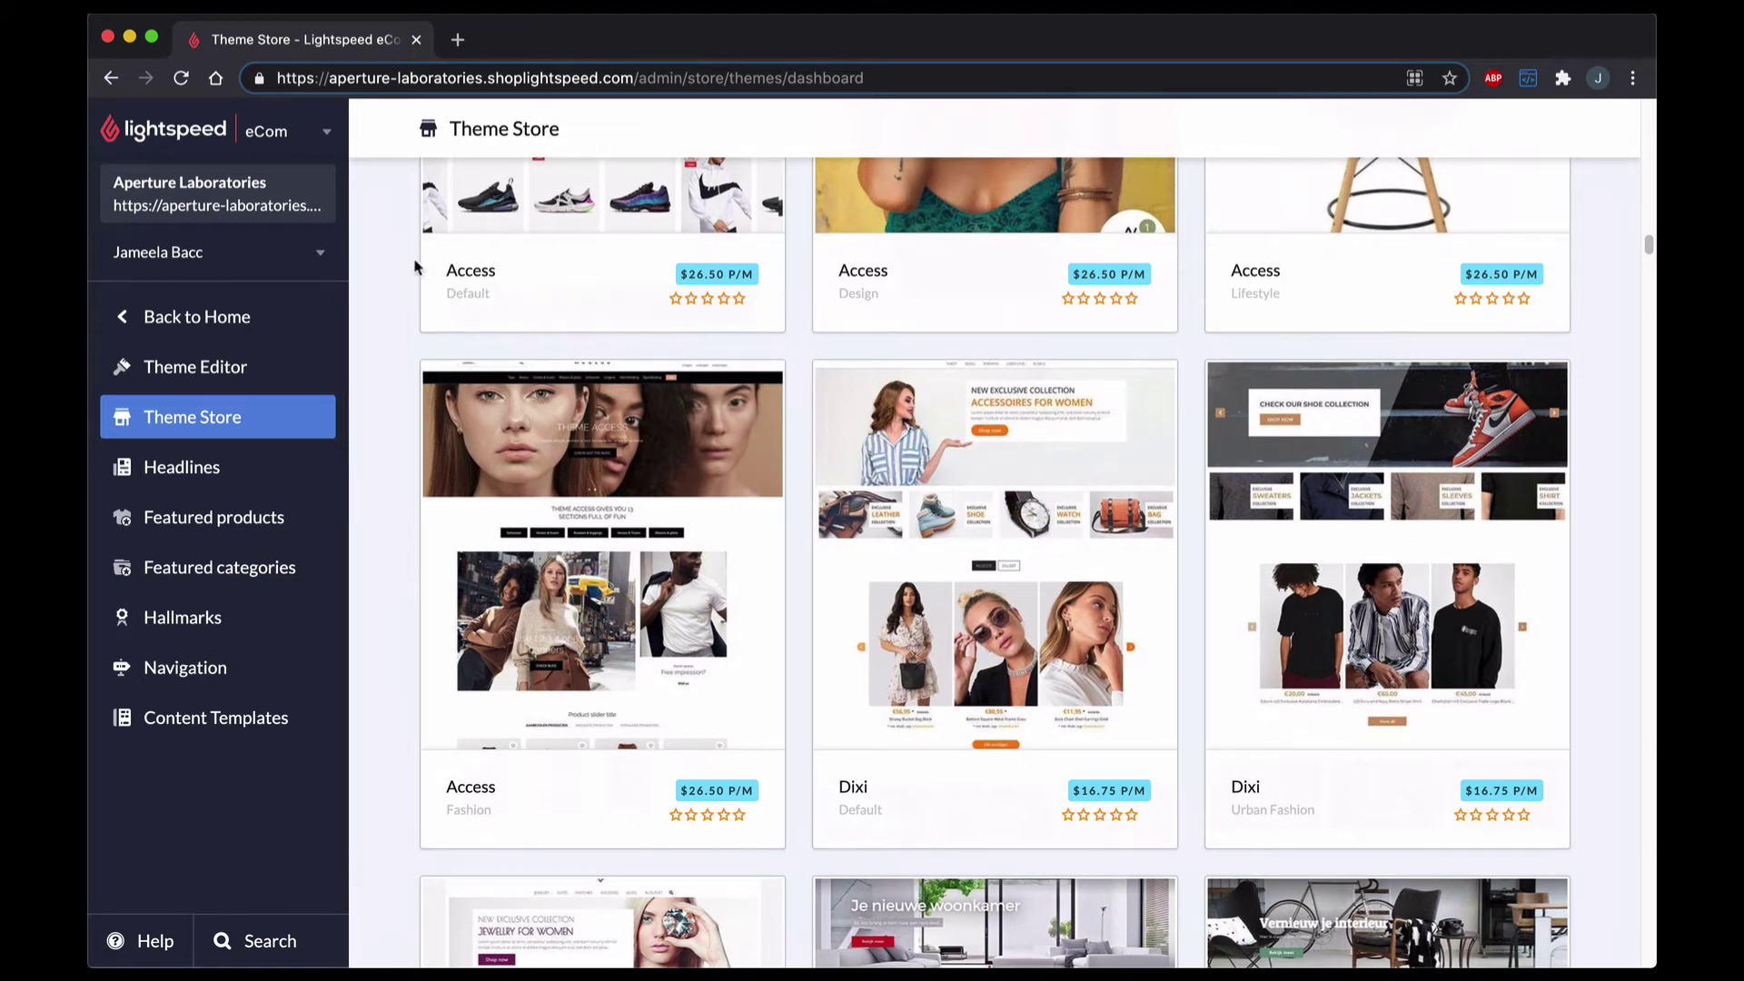
Load themes.lightspeedhq.com in a new browser tab.
click(457, 39)
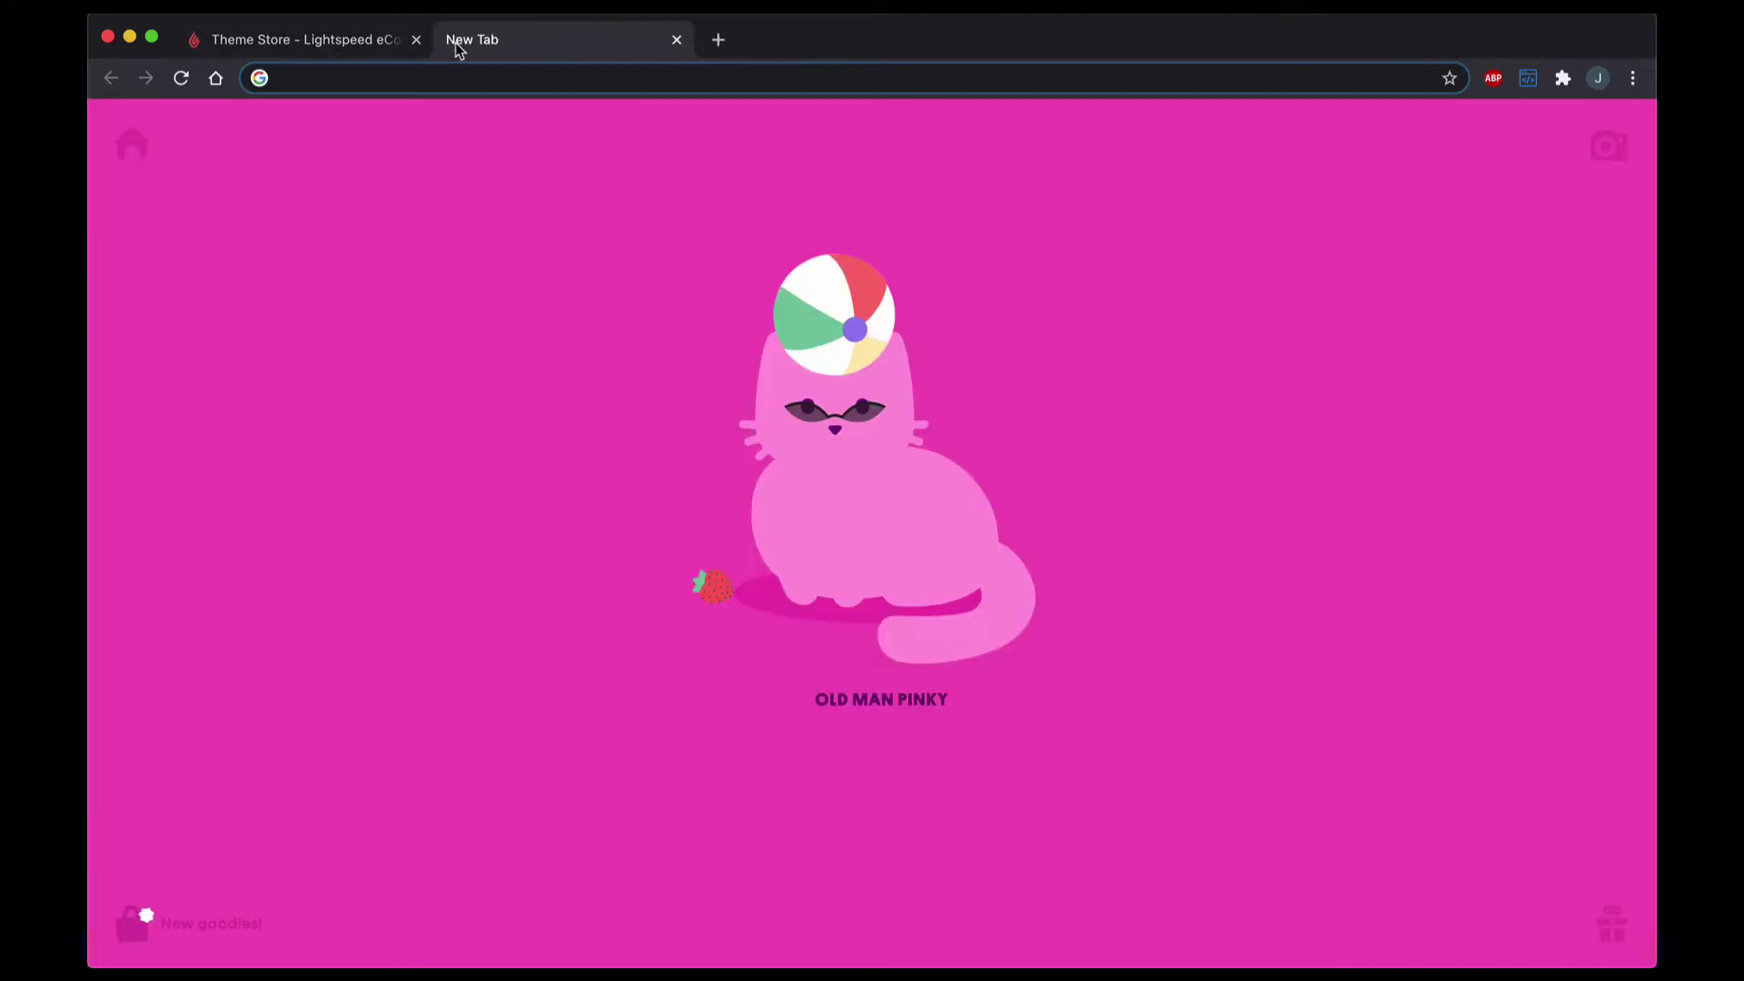
text(themes.l)
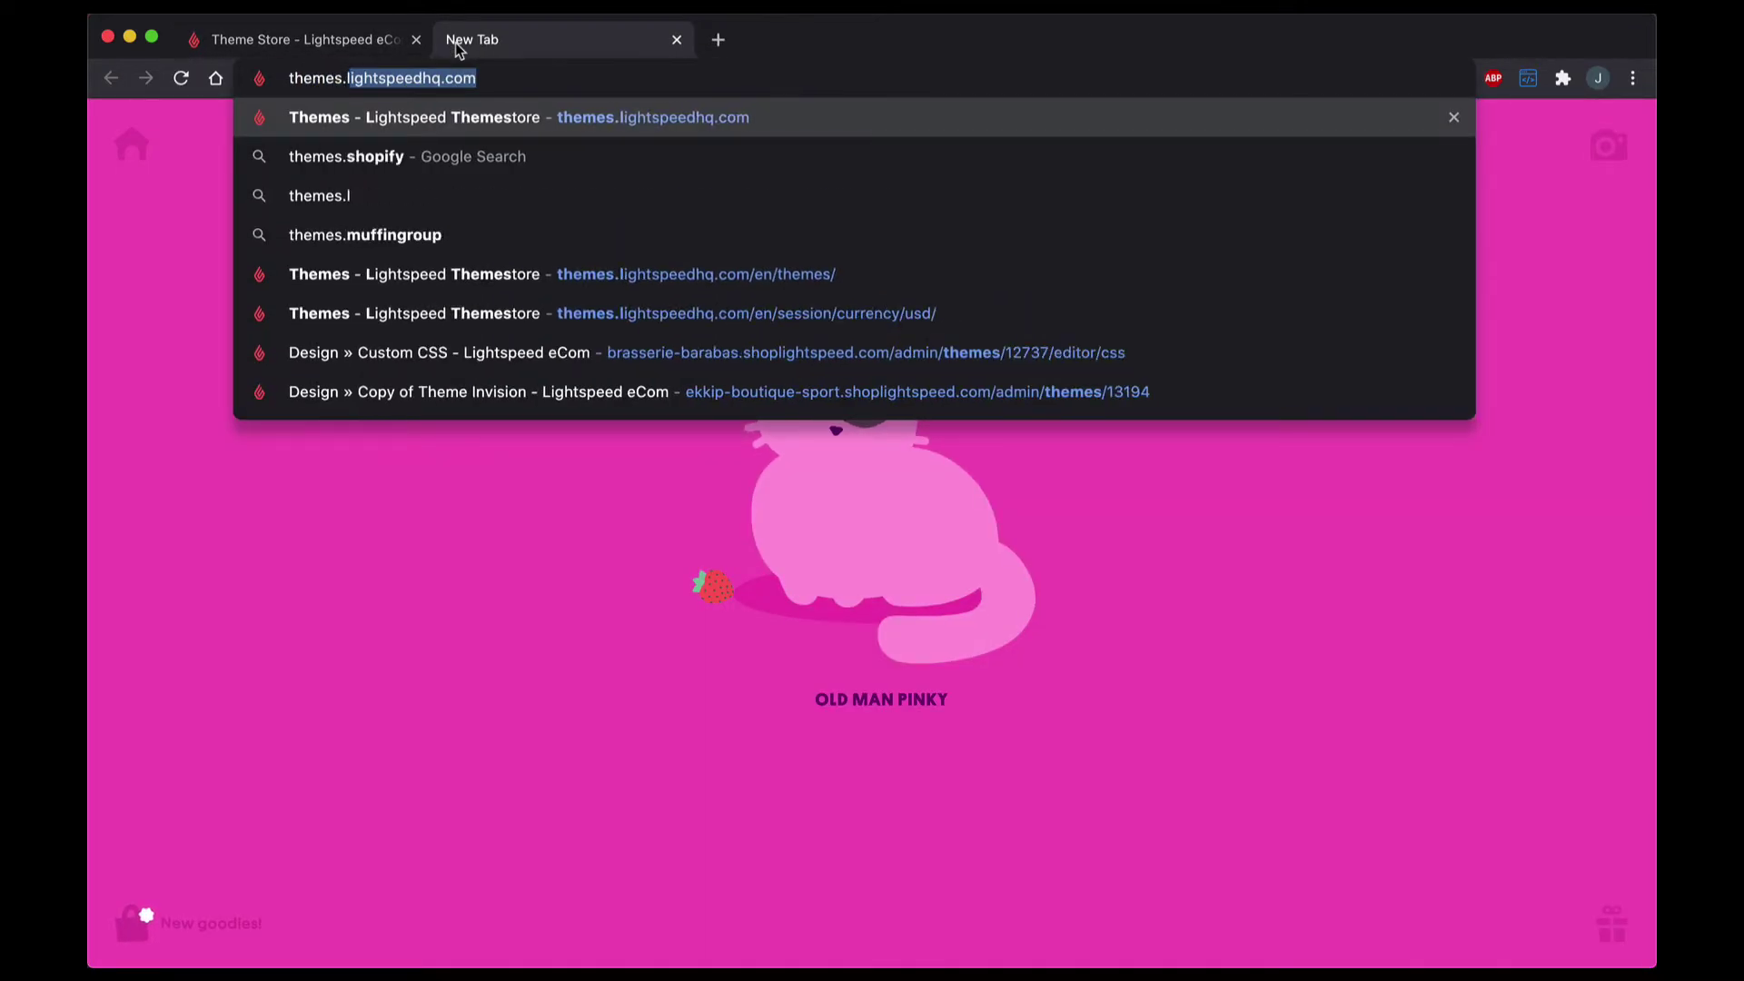
text(ightspeedhq.com)
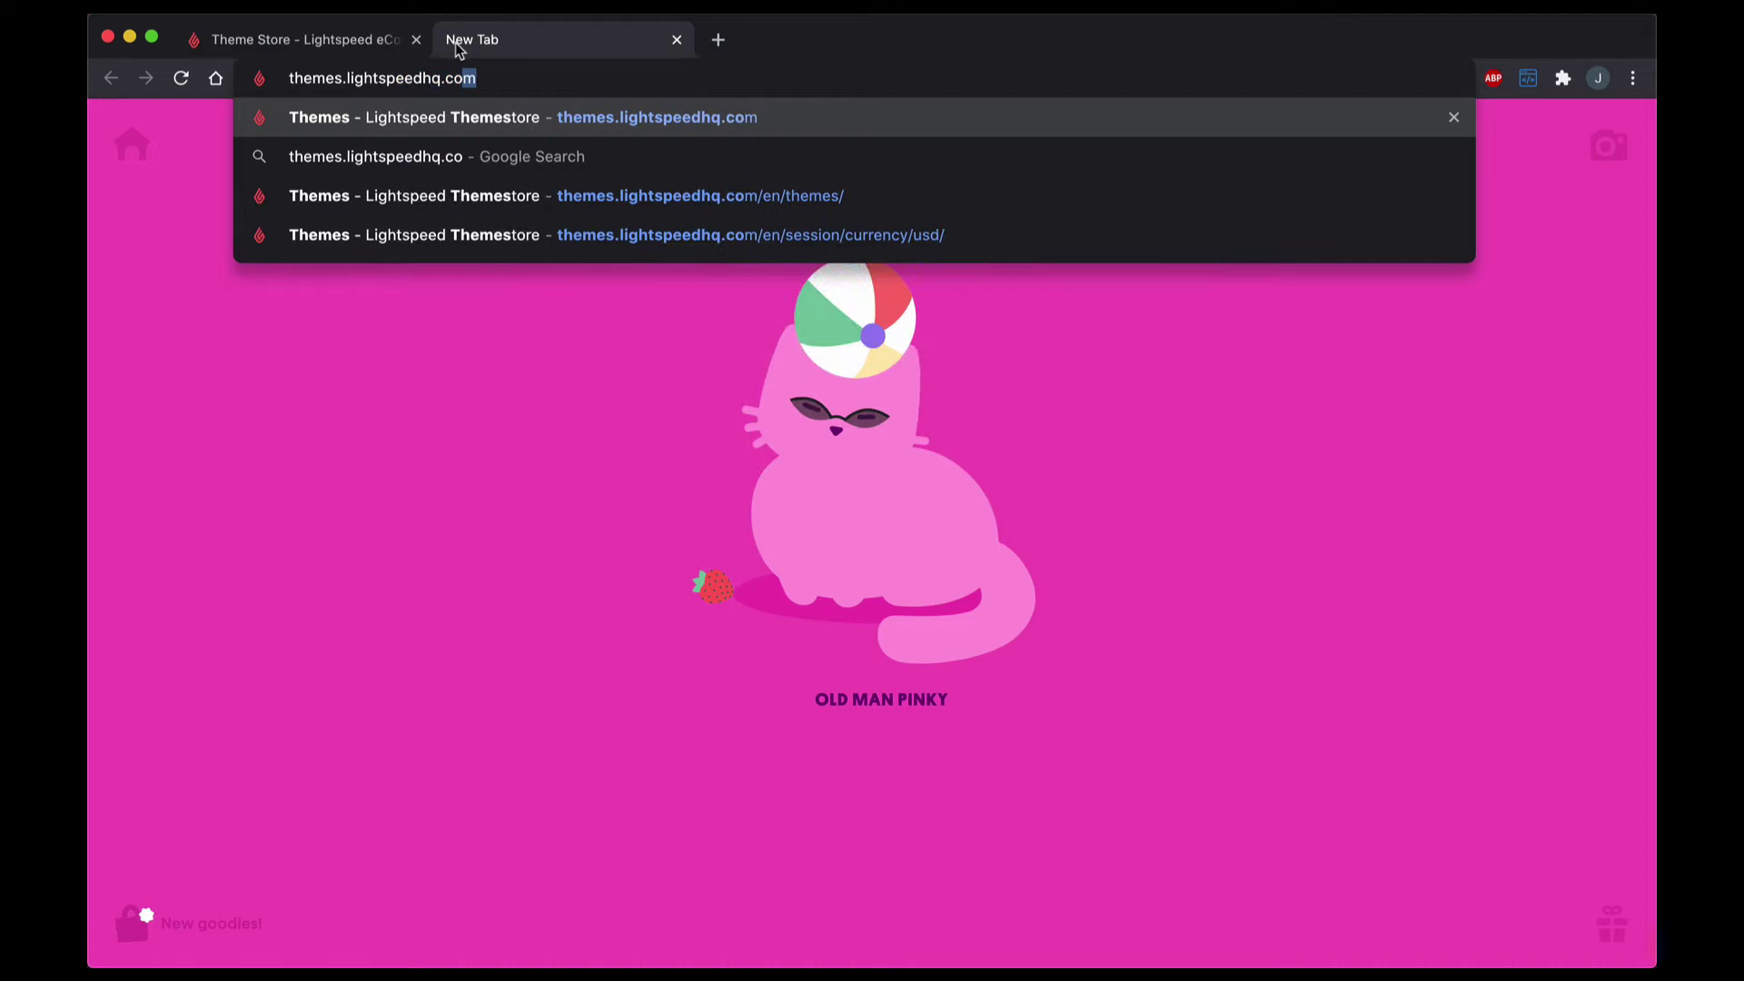
key(Return)
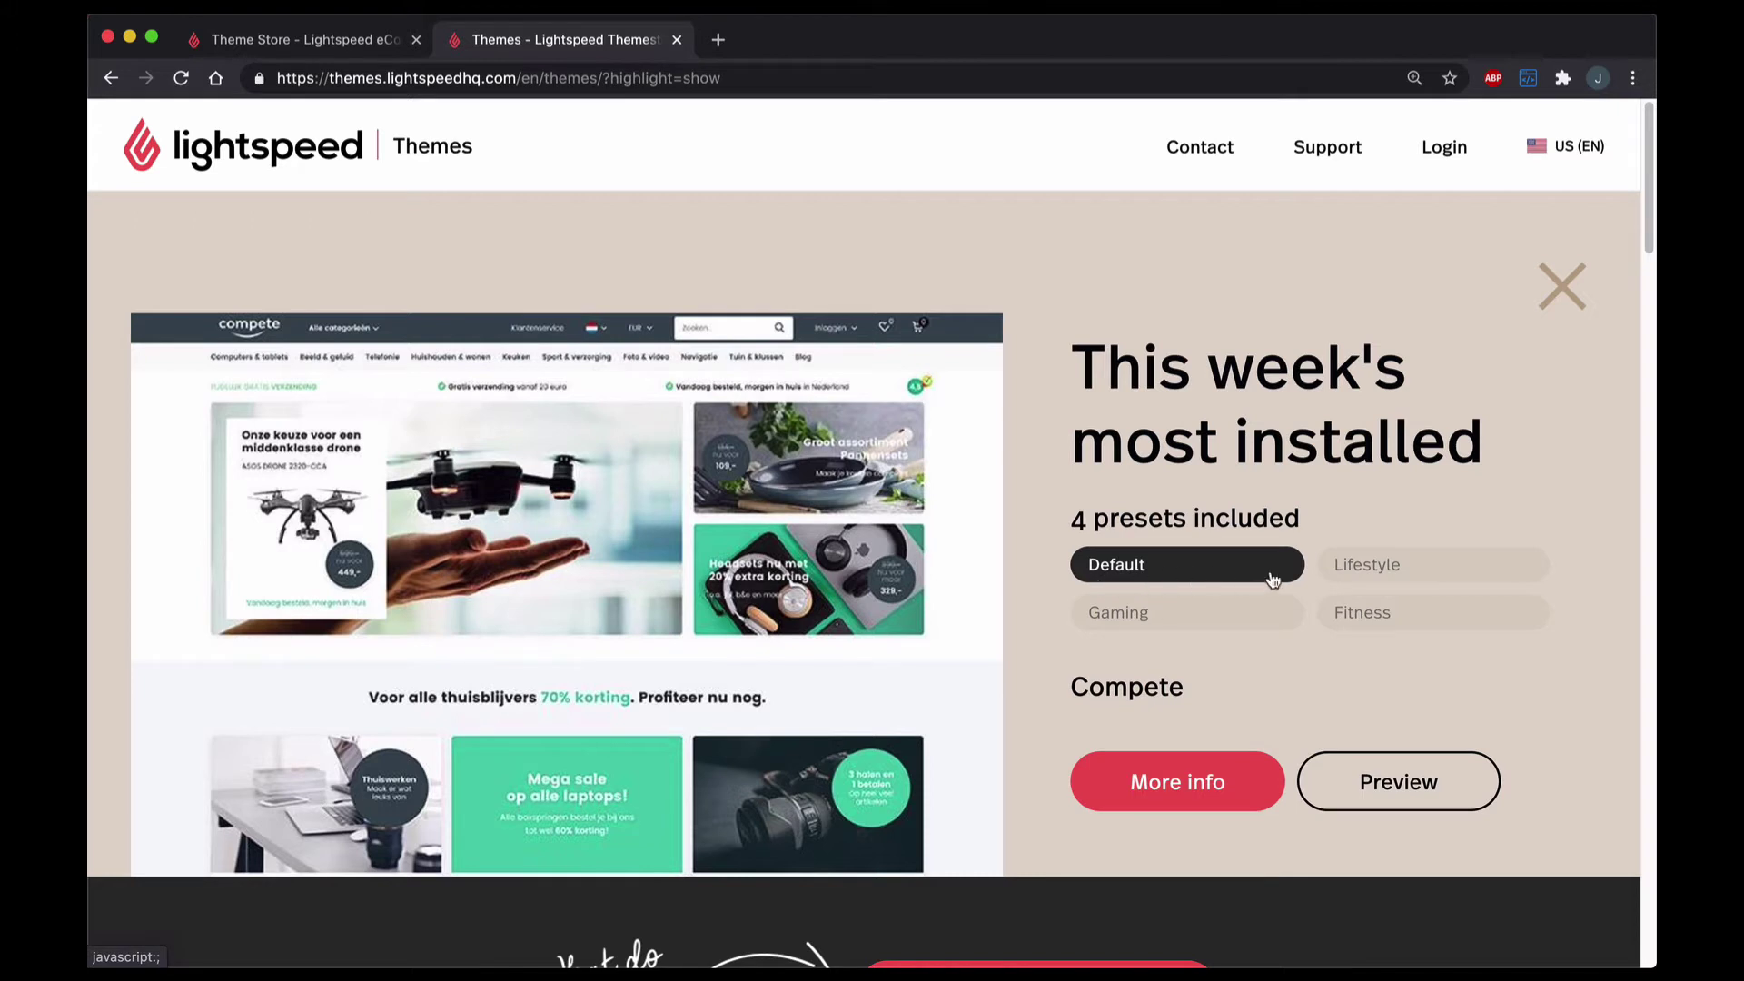
Preview the Compete theme's Lifestyle, Gaming and finally Fitness presets.
click(1357, 569)
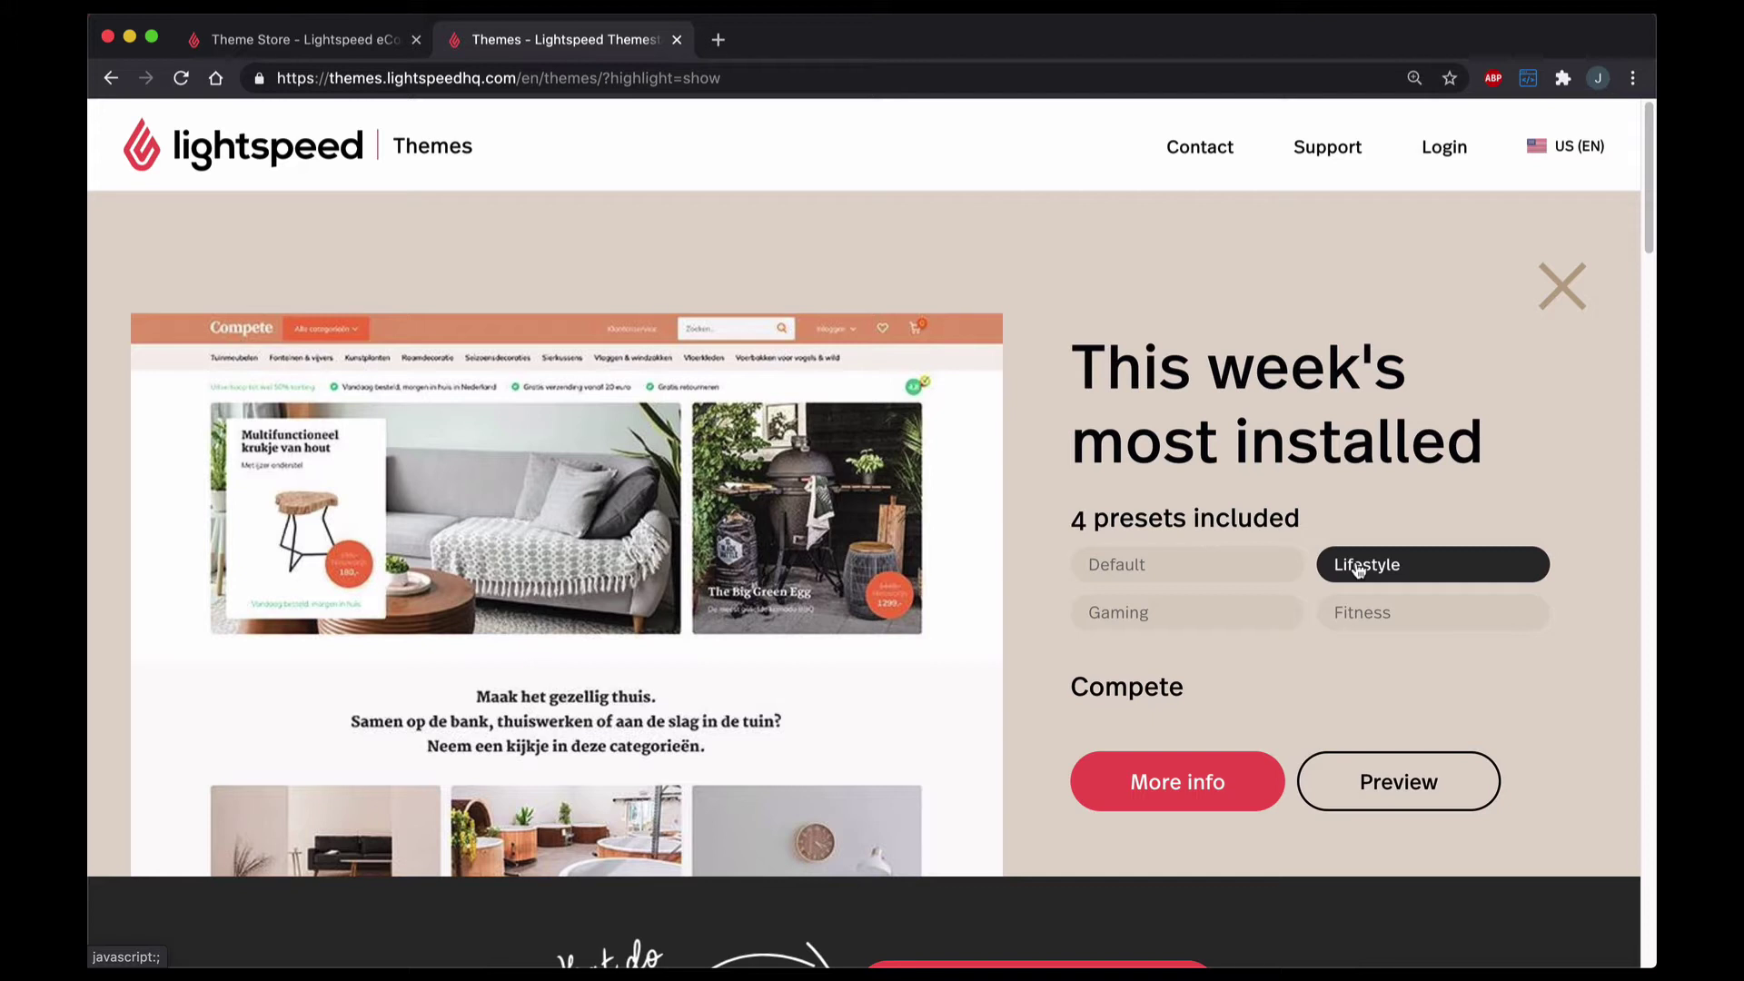
click(1158, 619)
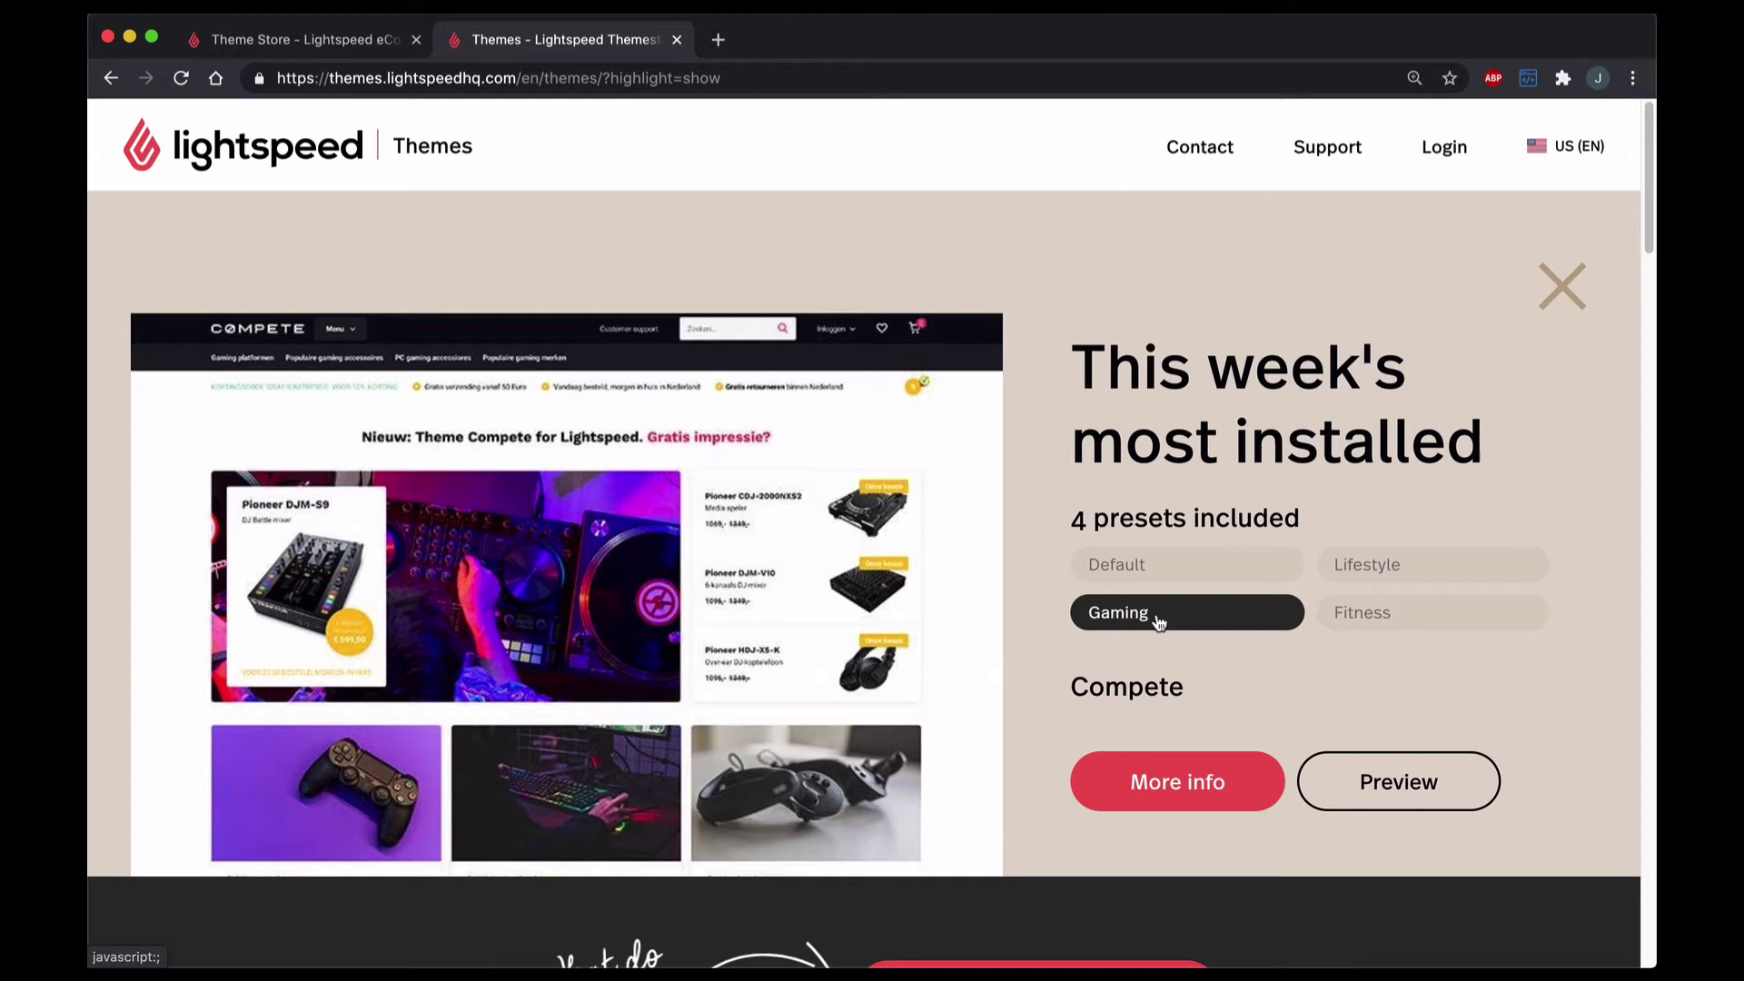
click(1358, 614)
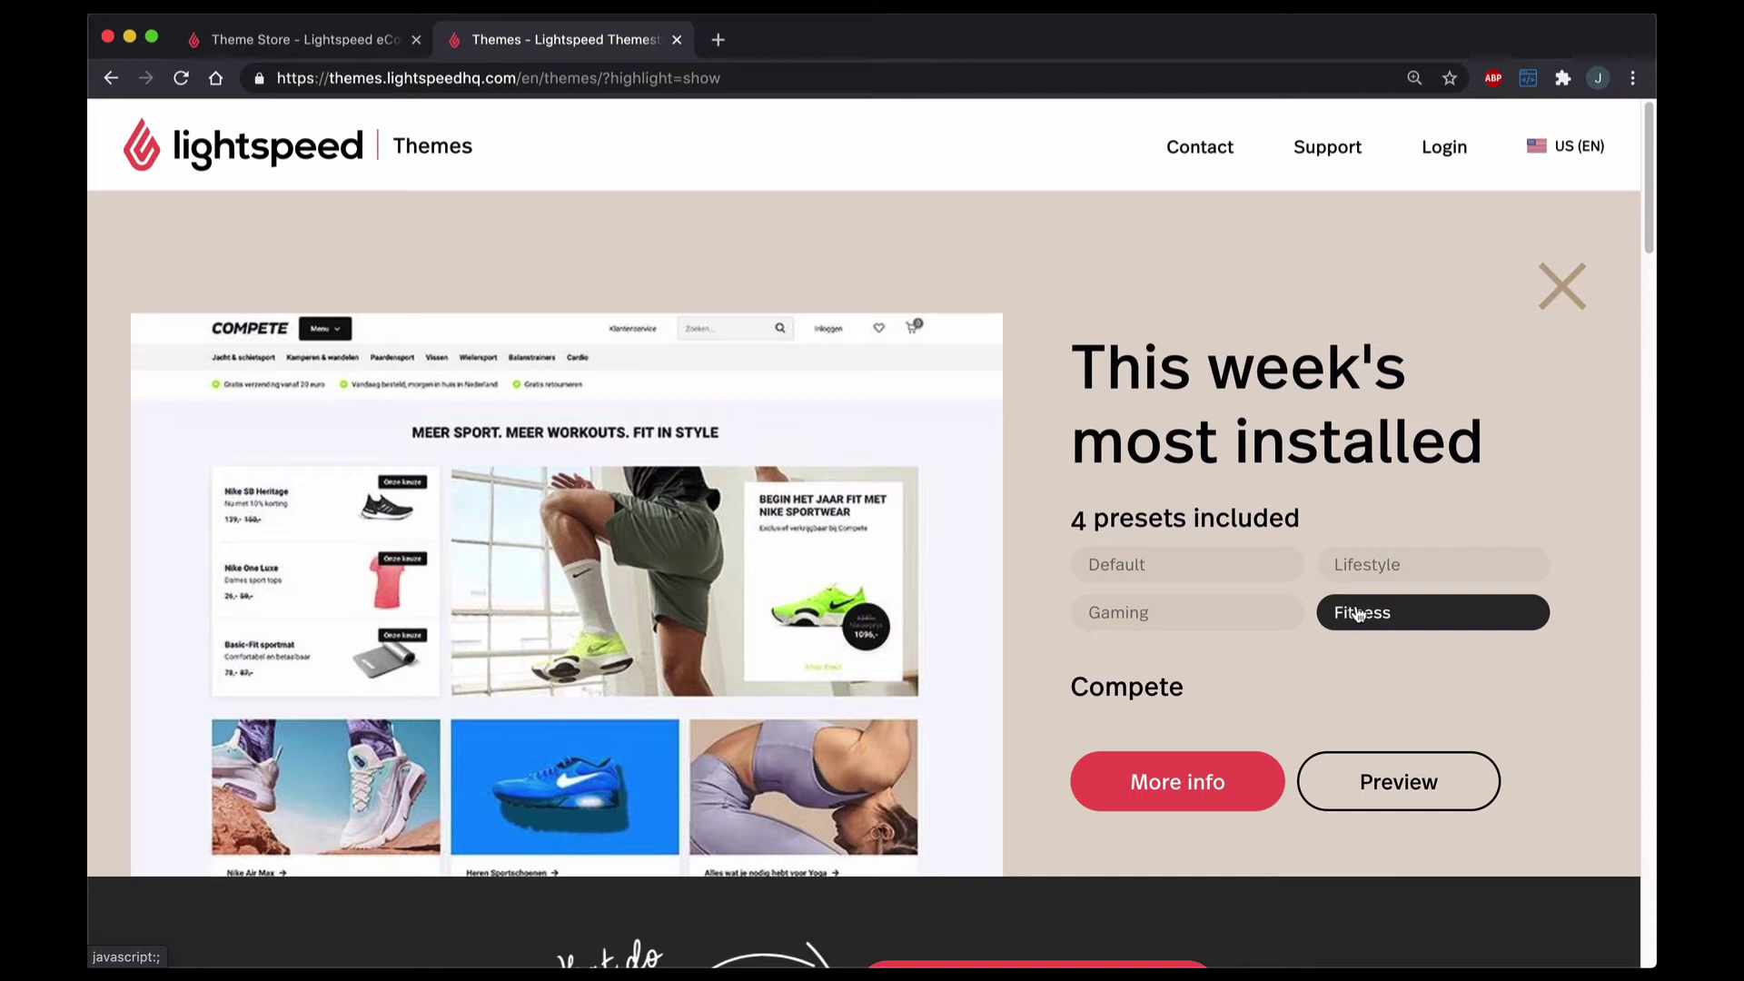
Open the compete-fitness.webshopapp.com demo store and scroll through its categories and recommended products.
click(1395, 802)
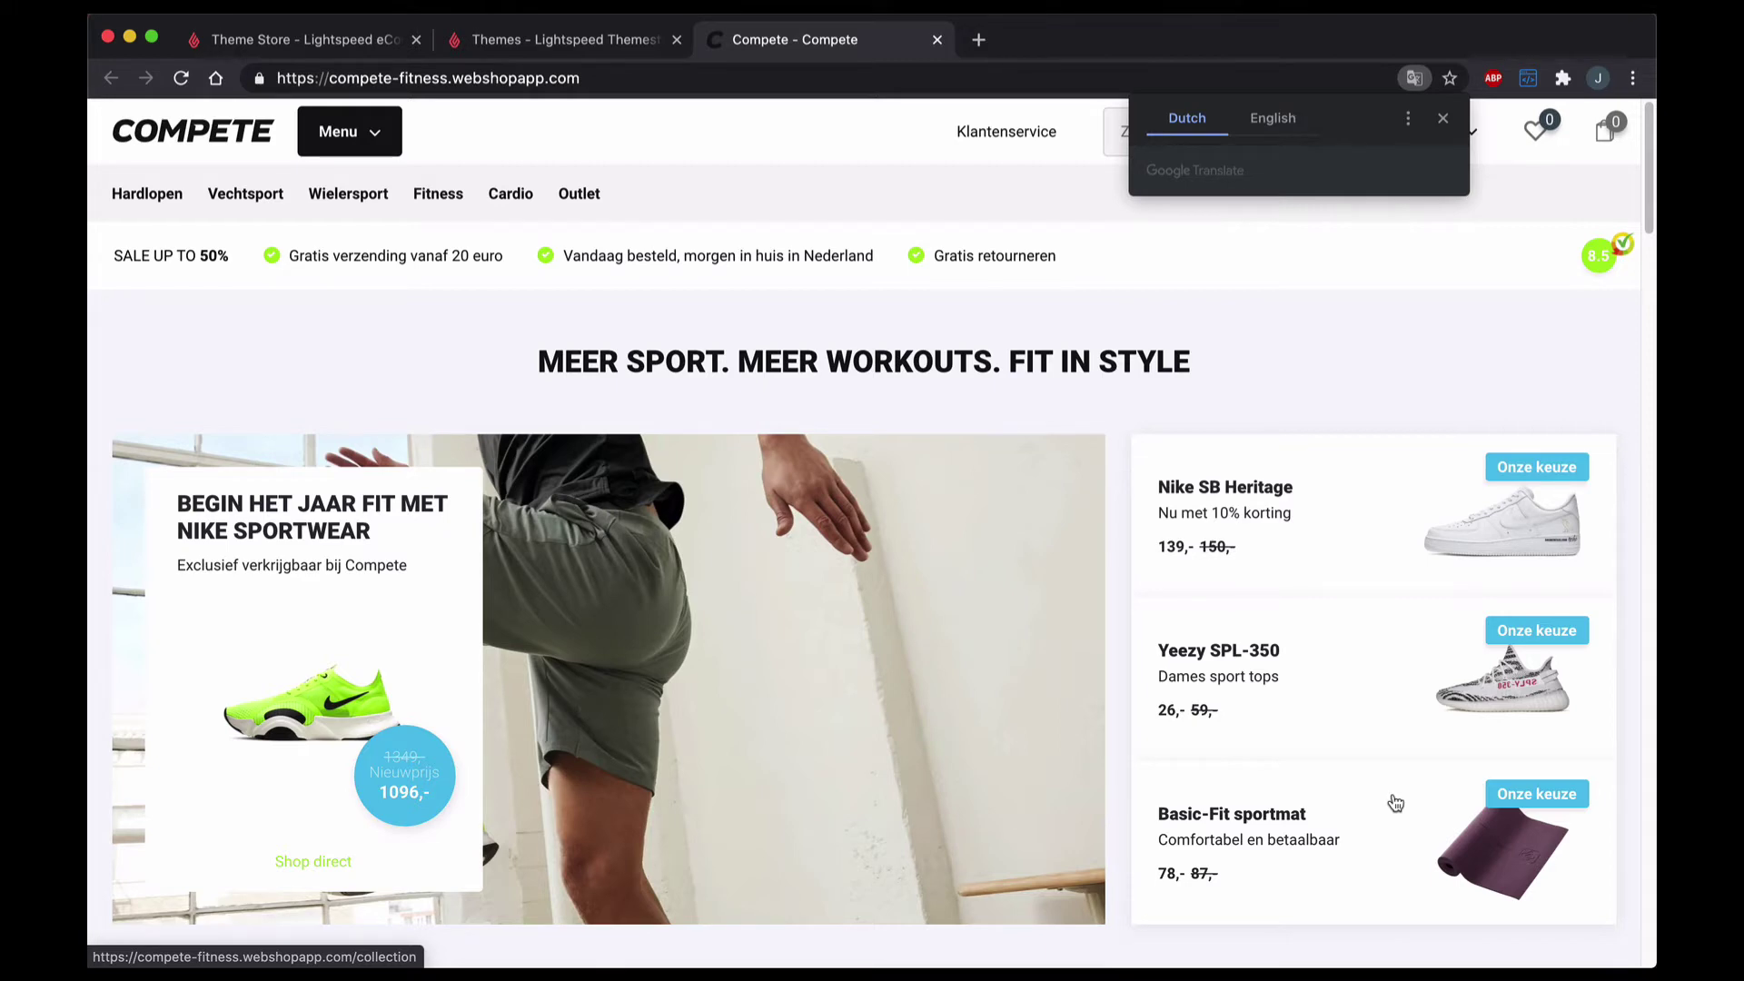
scroll(1395, 803, down, 5)
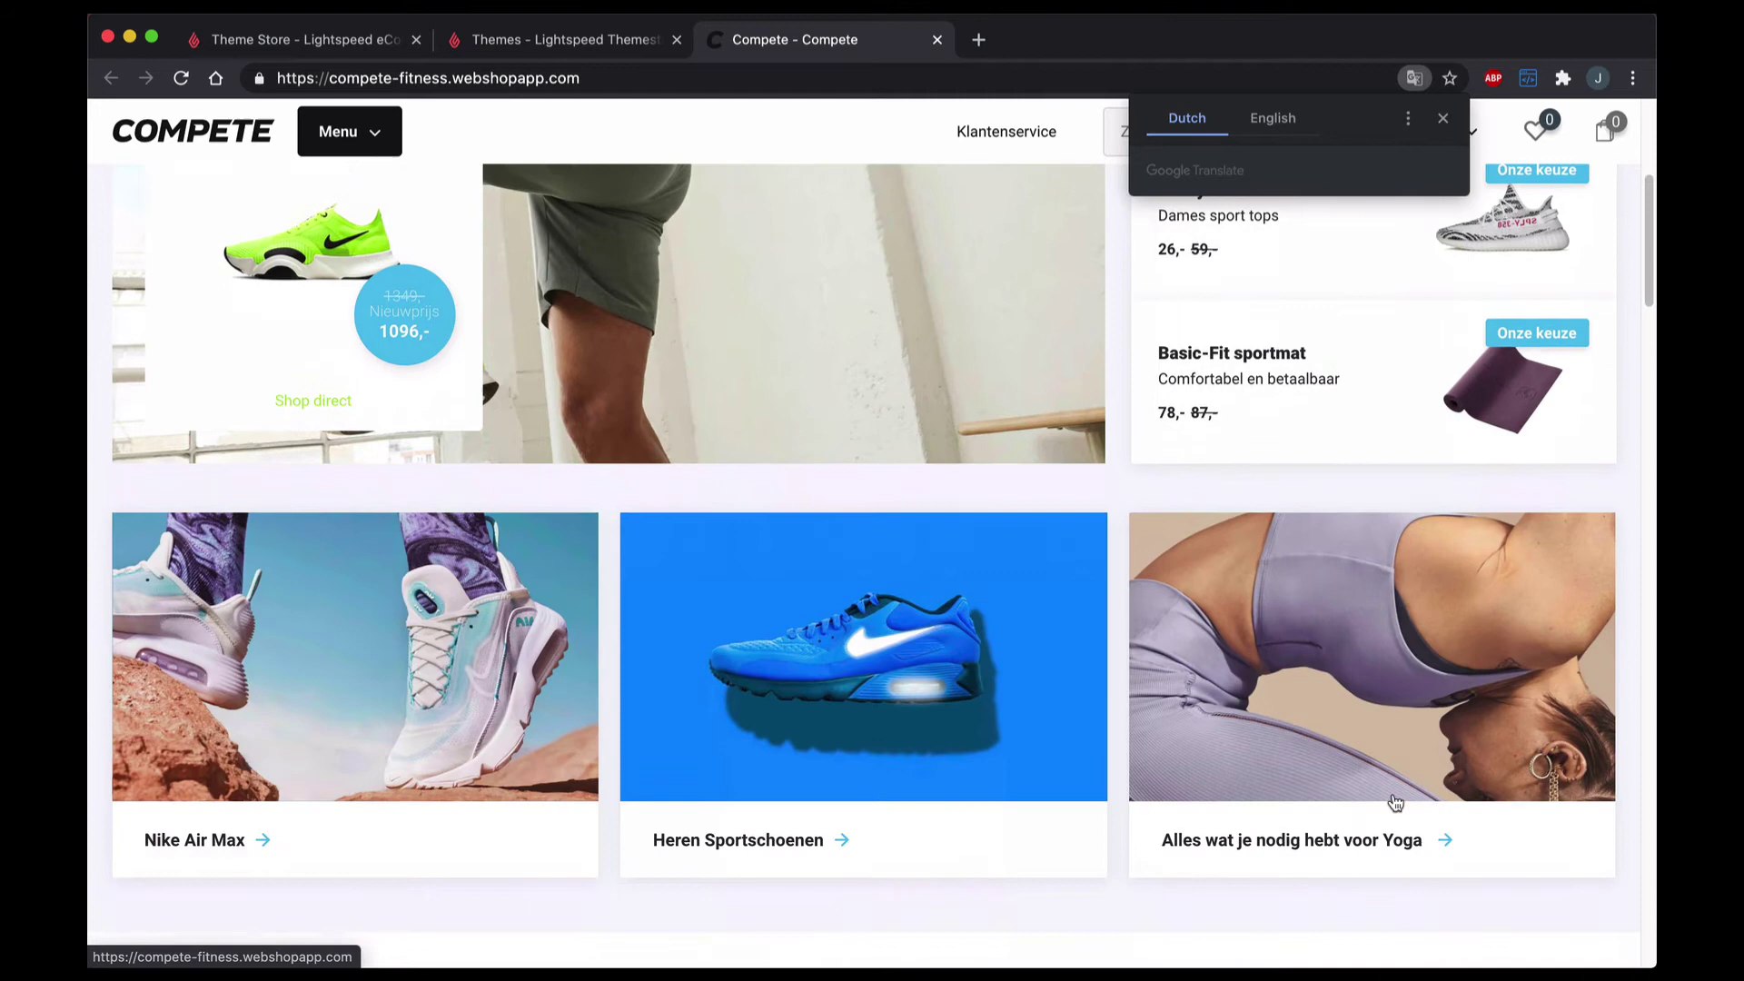
scroll(1395, 802, down, 6)
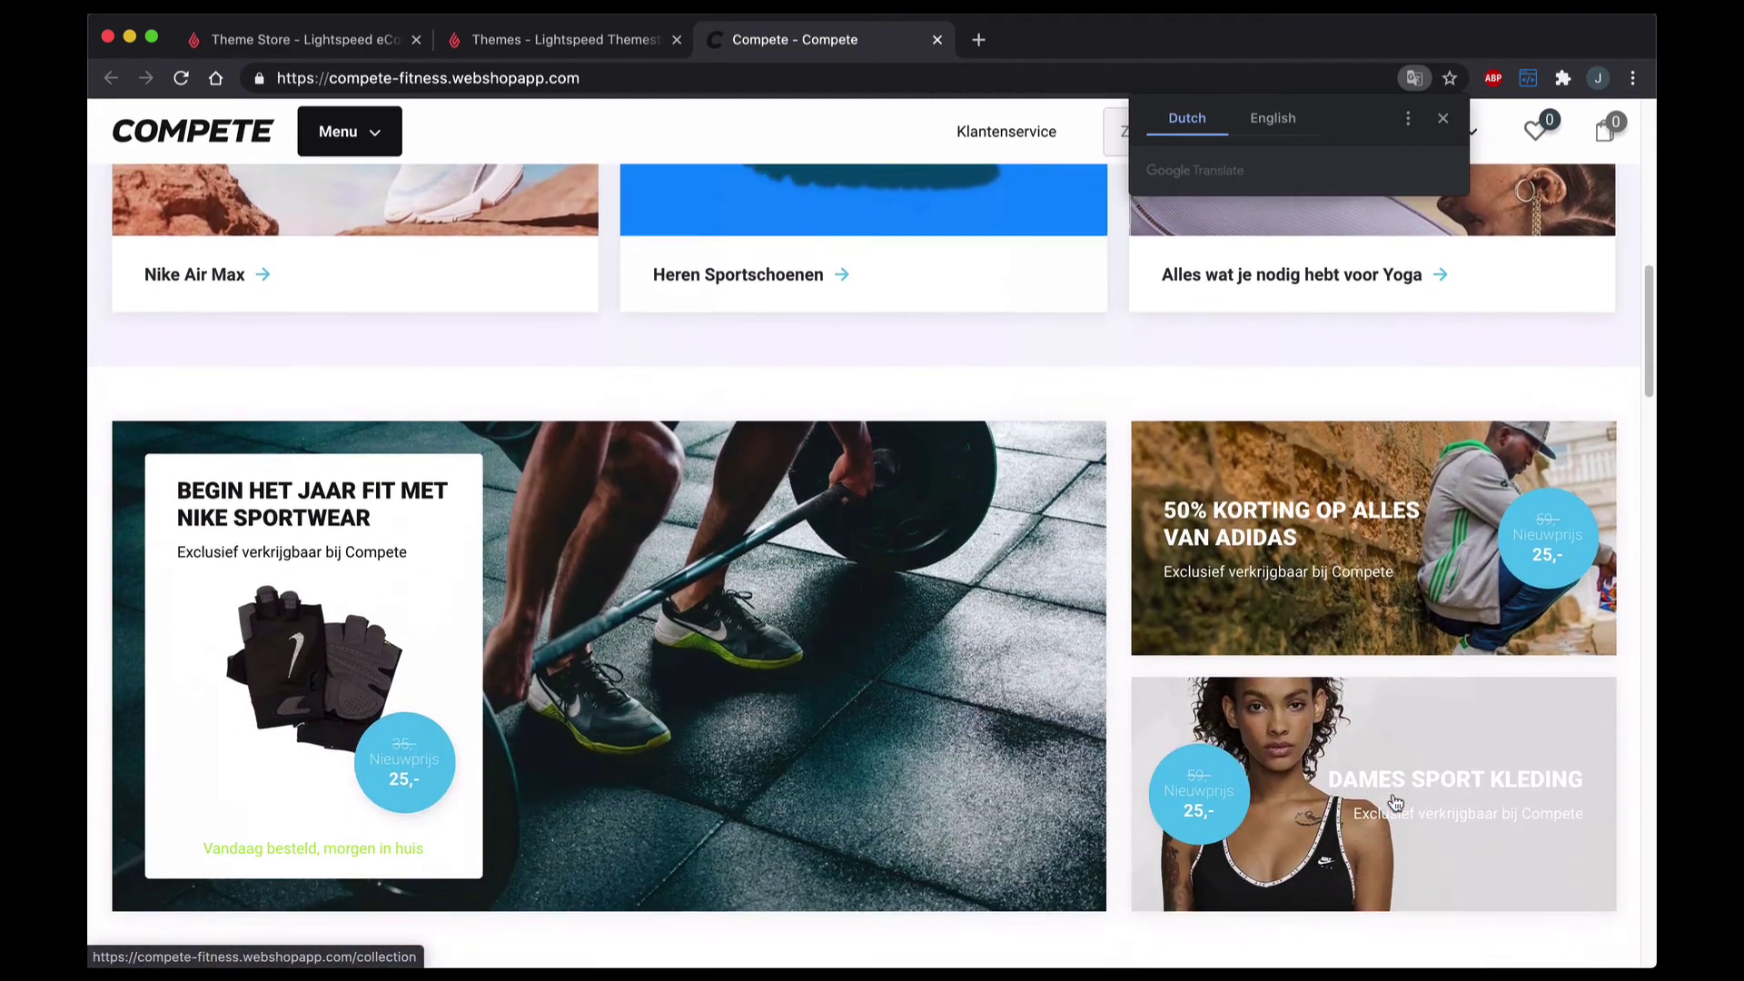
scroll(1395, 802, down, 6)
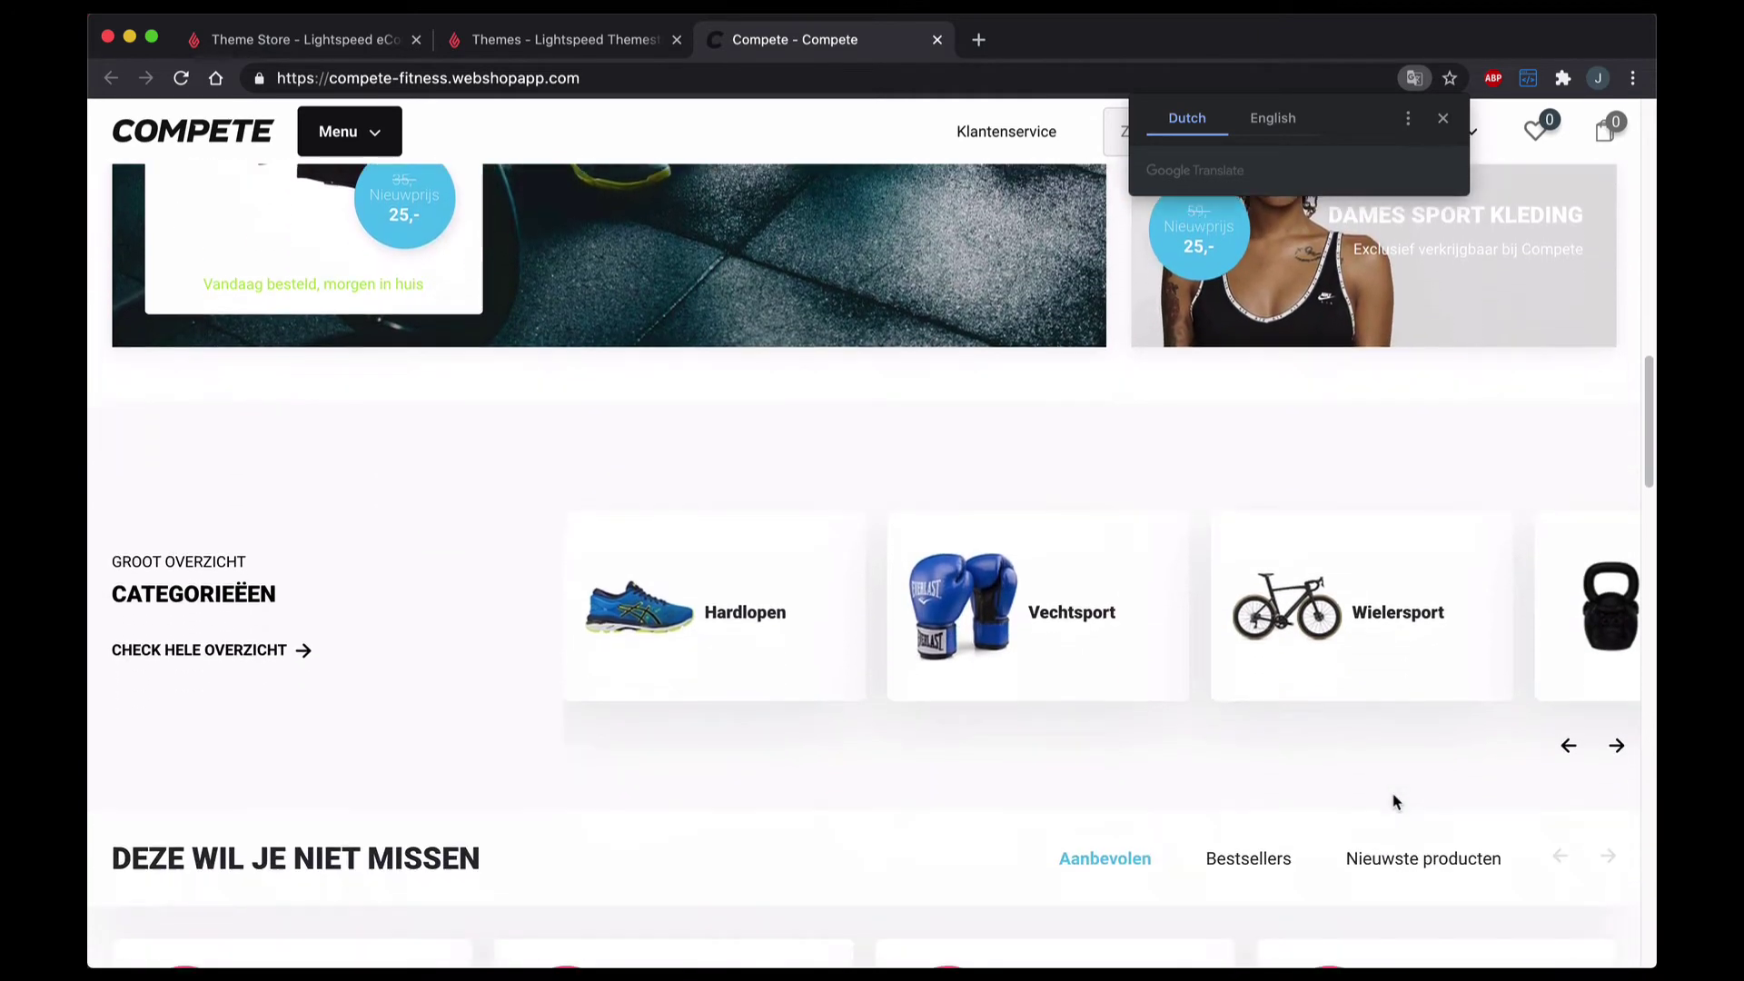
scroll(1395, 803, down, 5)
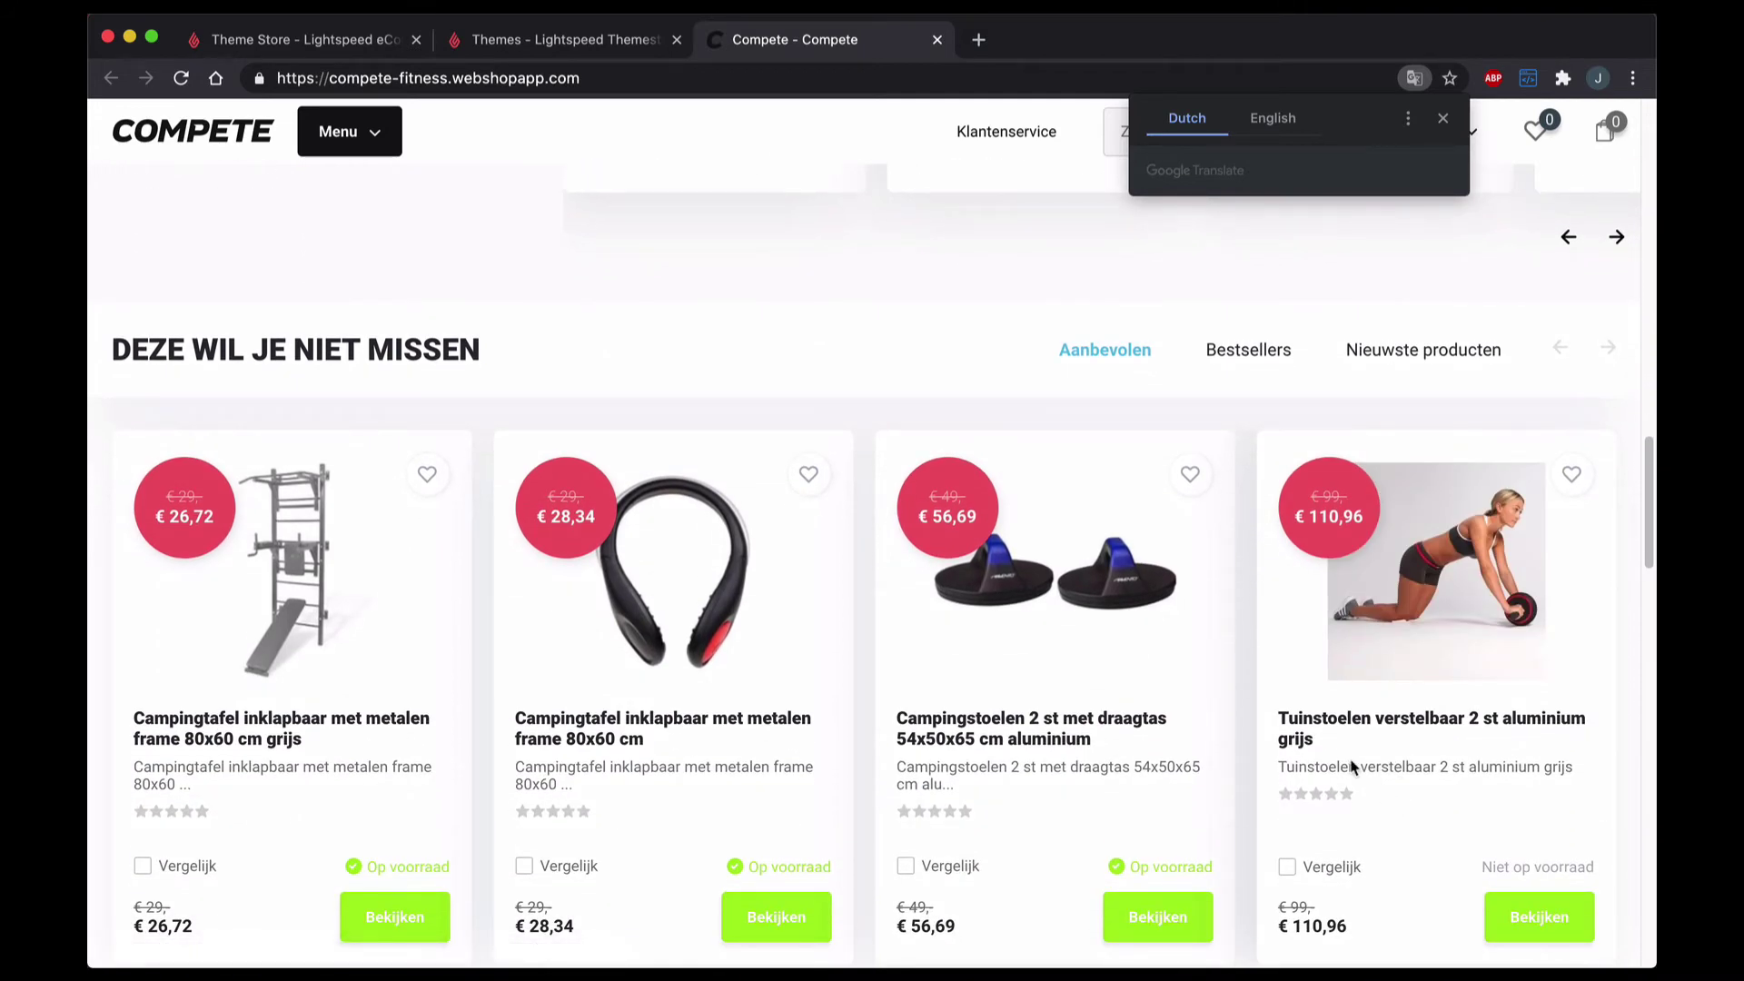
Close the Compete demo tab and scroll down the Lightspeed Themes catalogue.
click(936, 40)
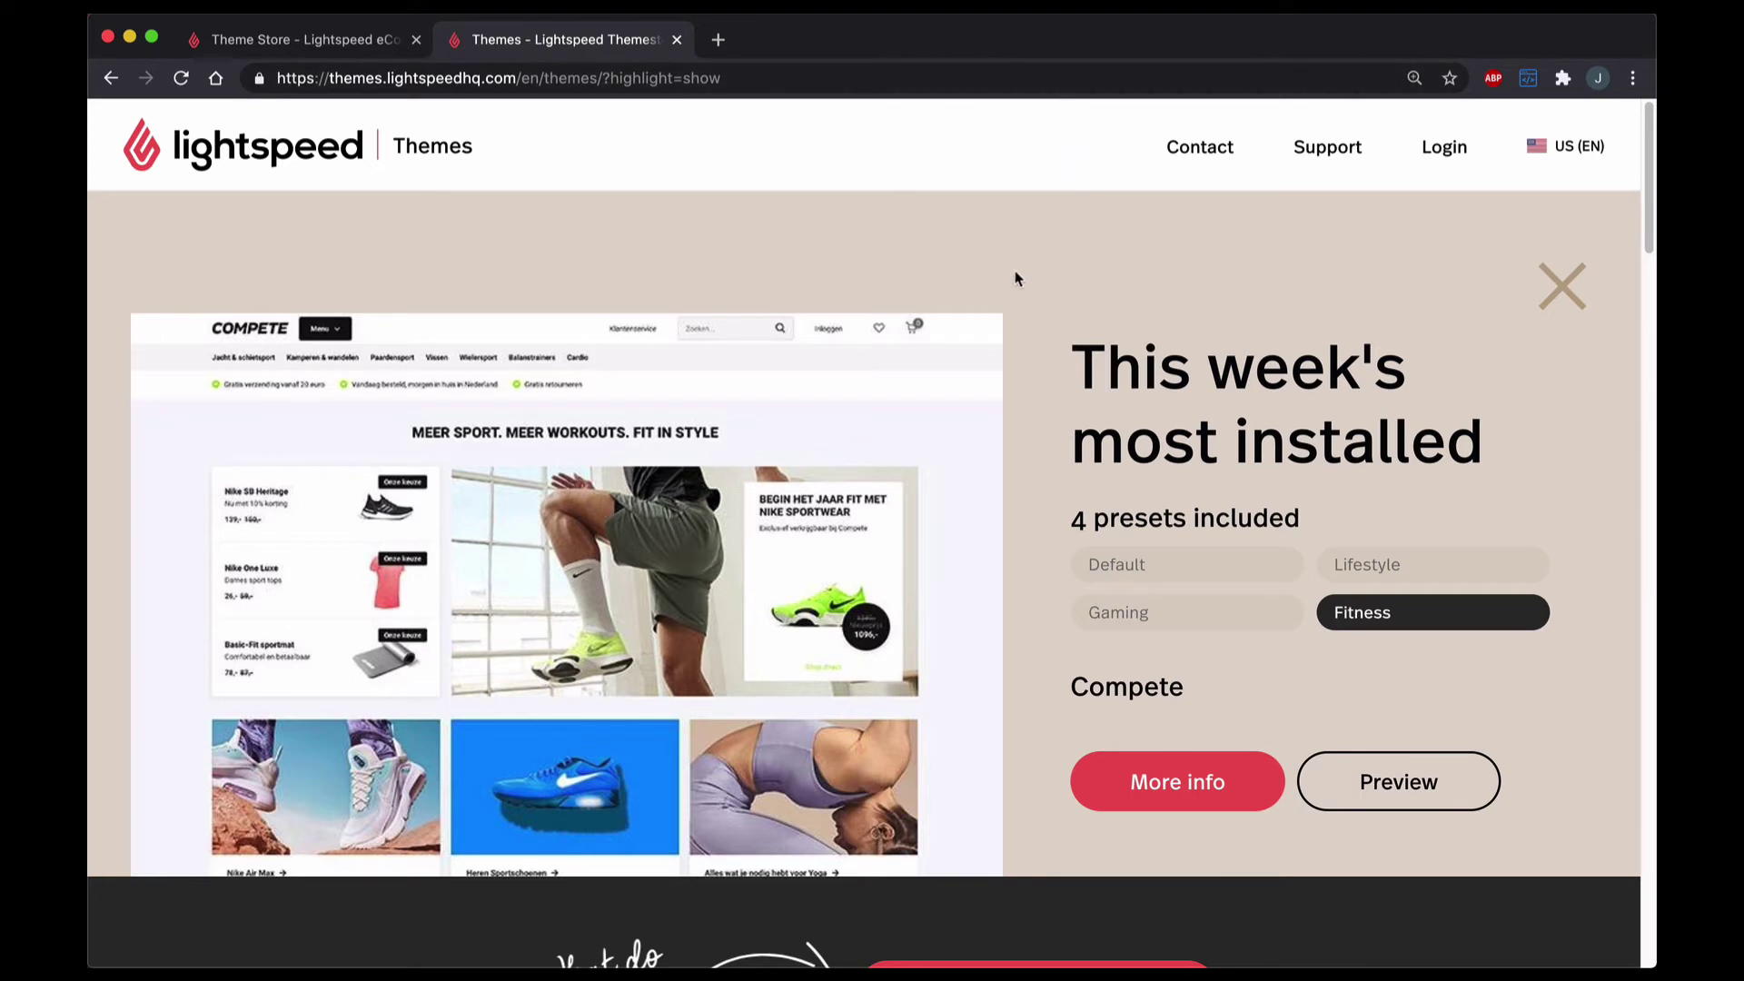
scroll(1015, 275, down, 5)
scroll(1015, 277, down, 5)
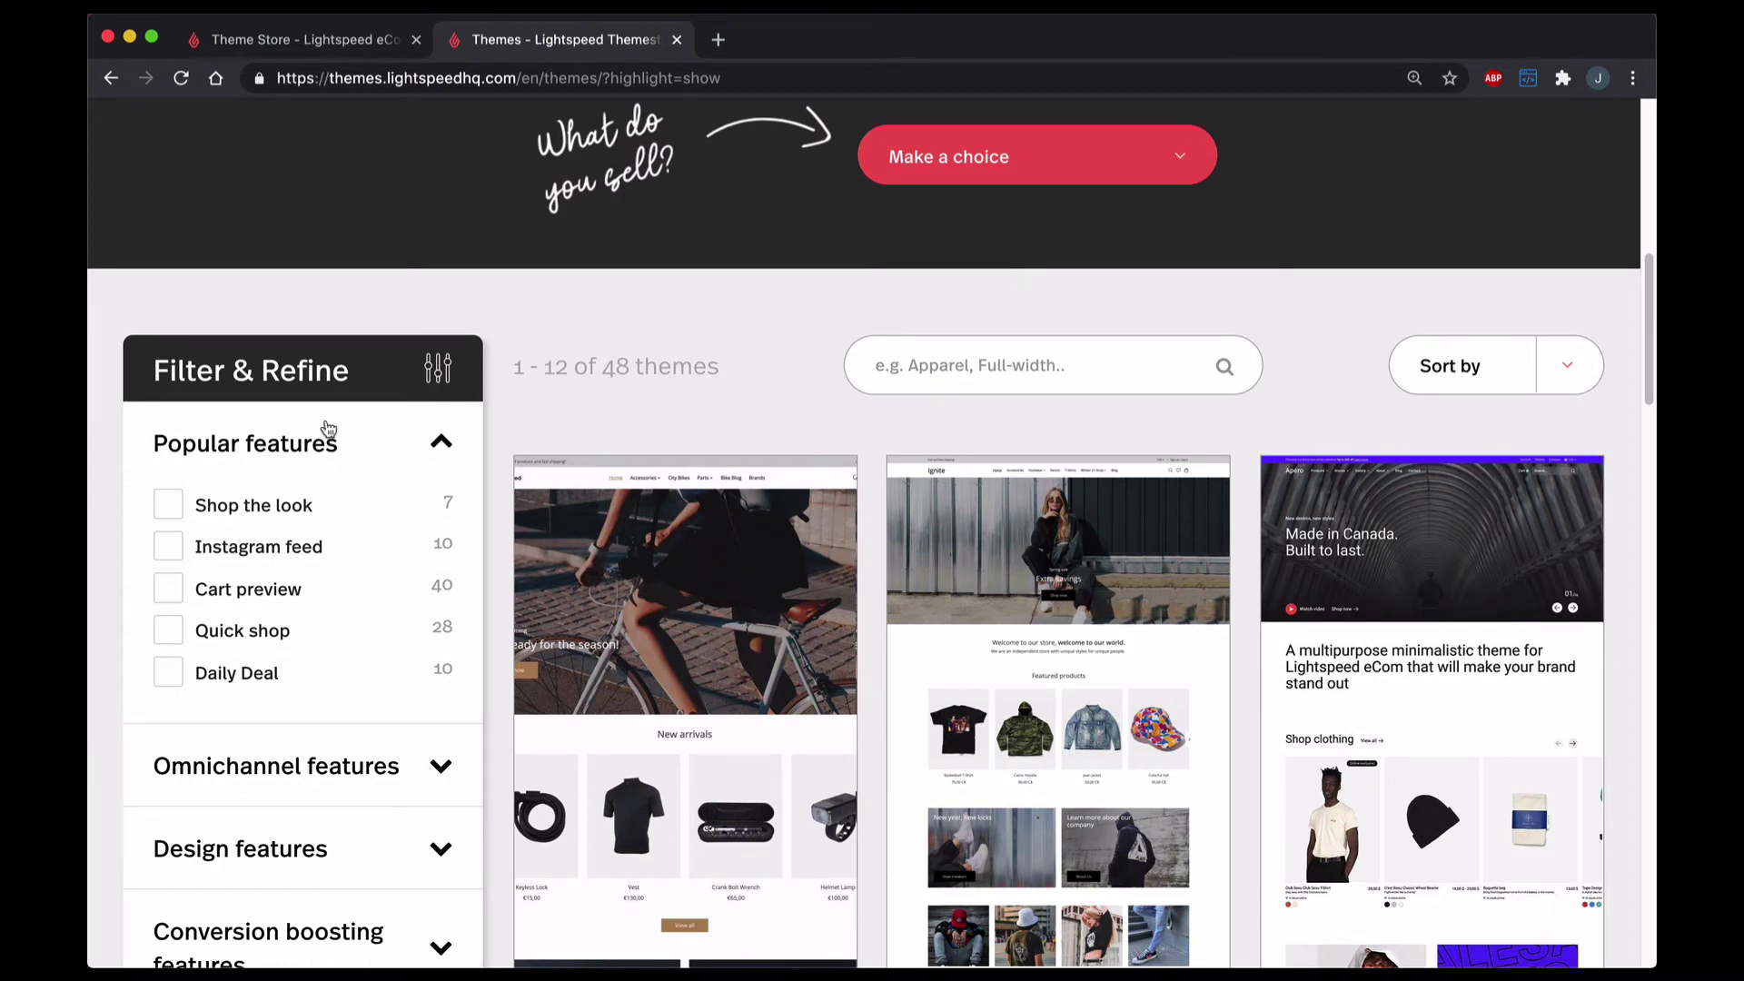
scroll(327, 428, down, 3)
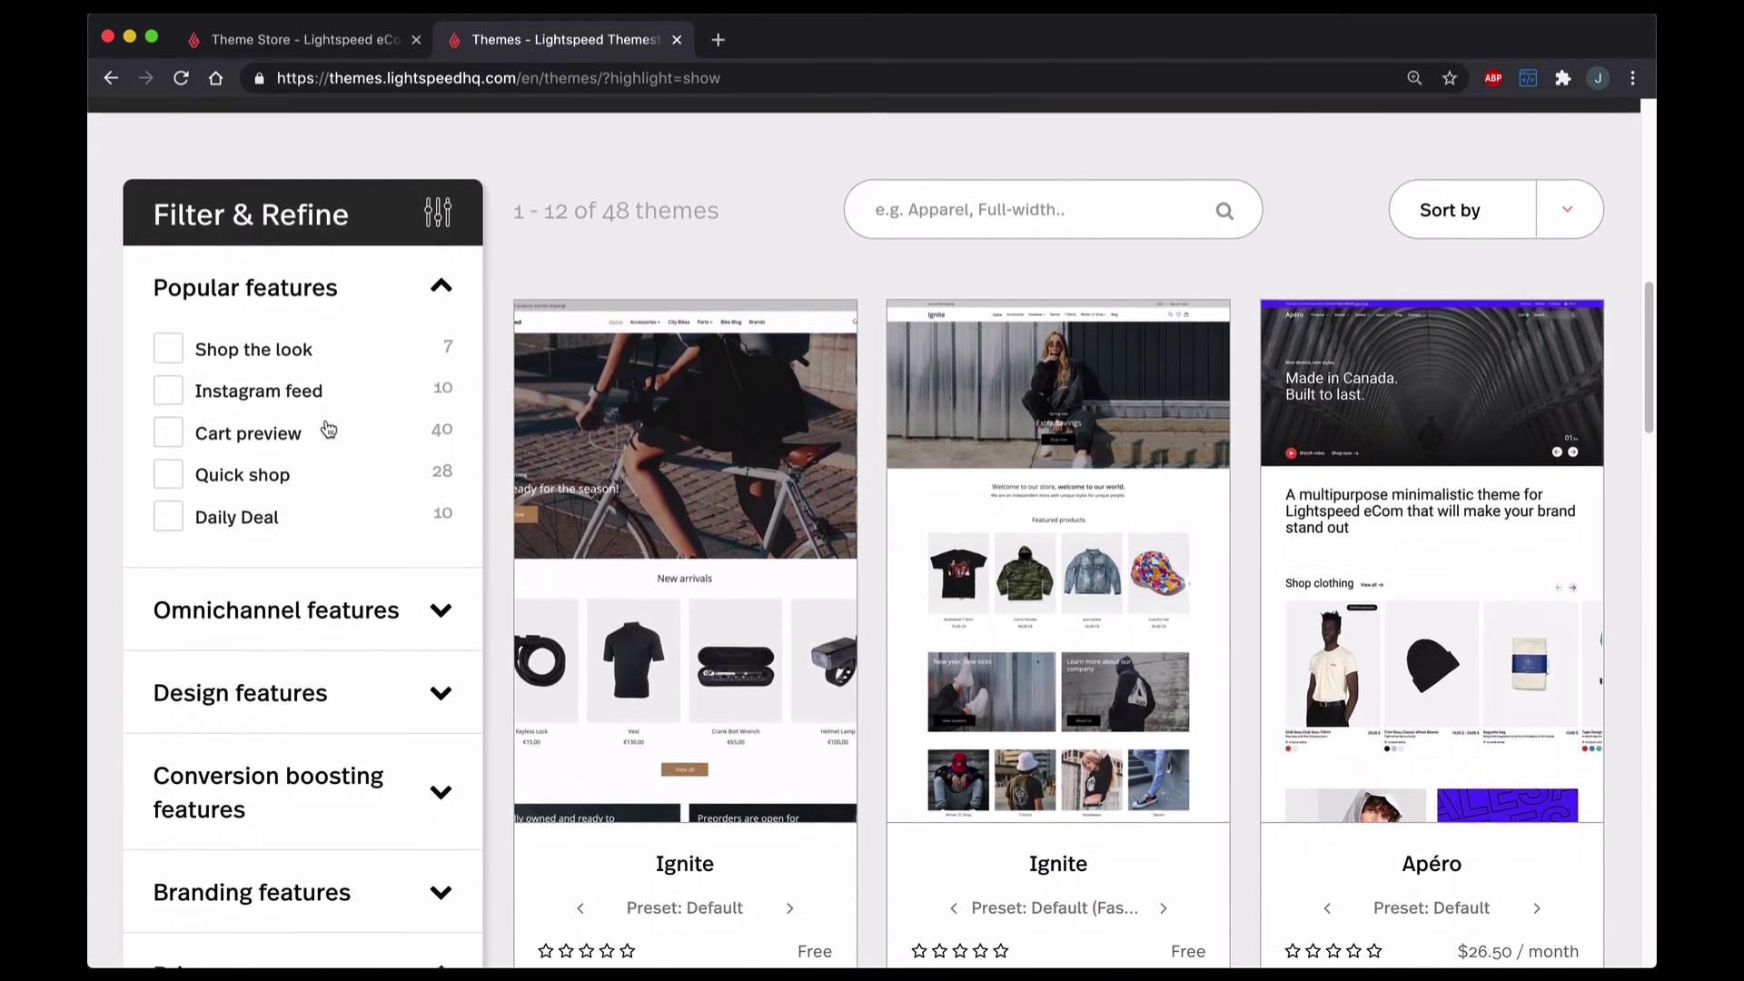
scroll(328, 428, down, 1)
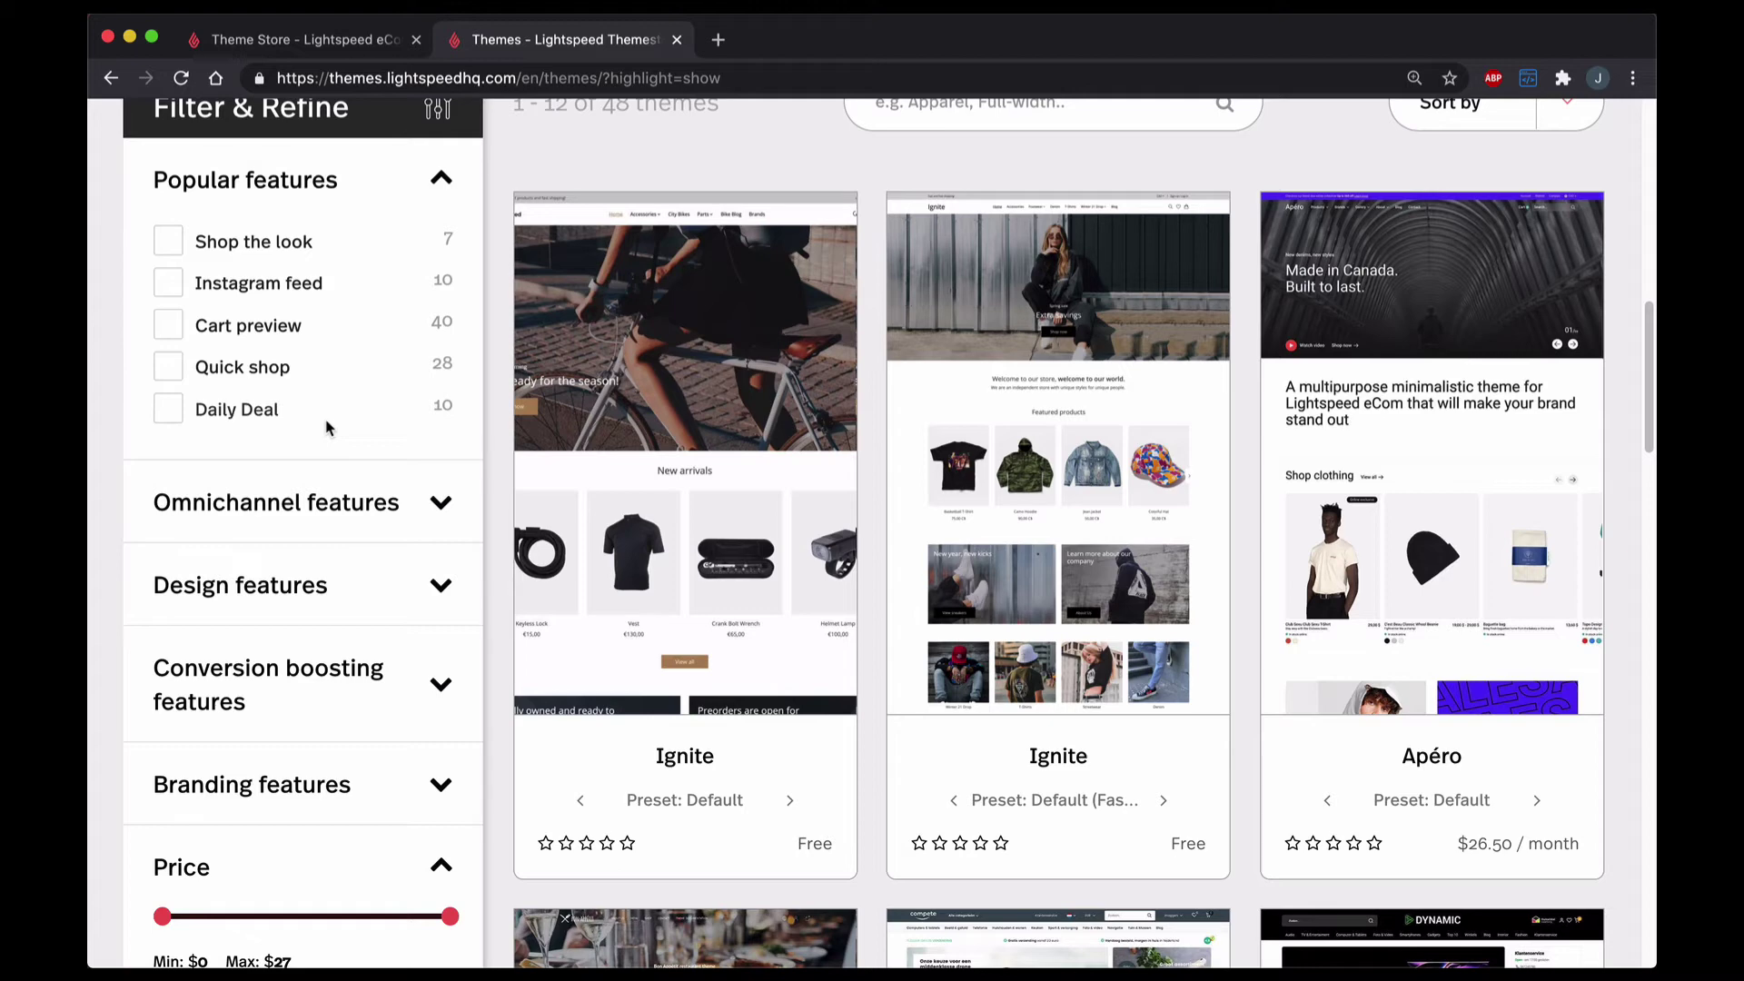
Filter themes to those with an Instagram feed and scroll to the Voila card at $20.50/month.
click(169, 292)
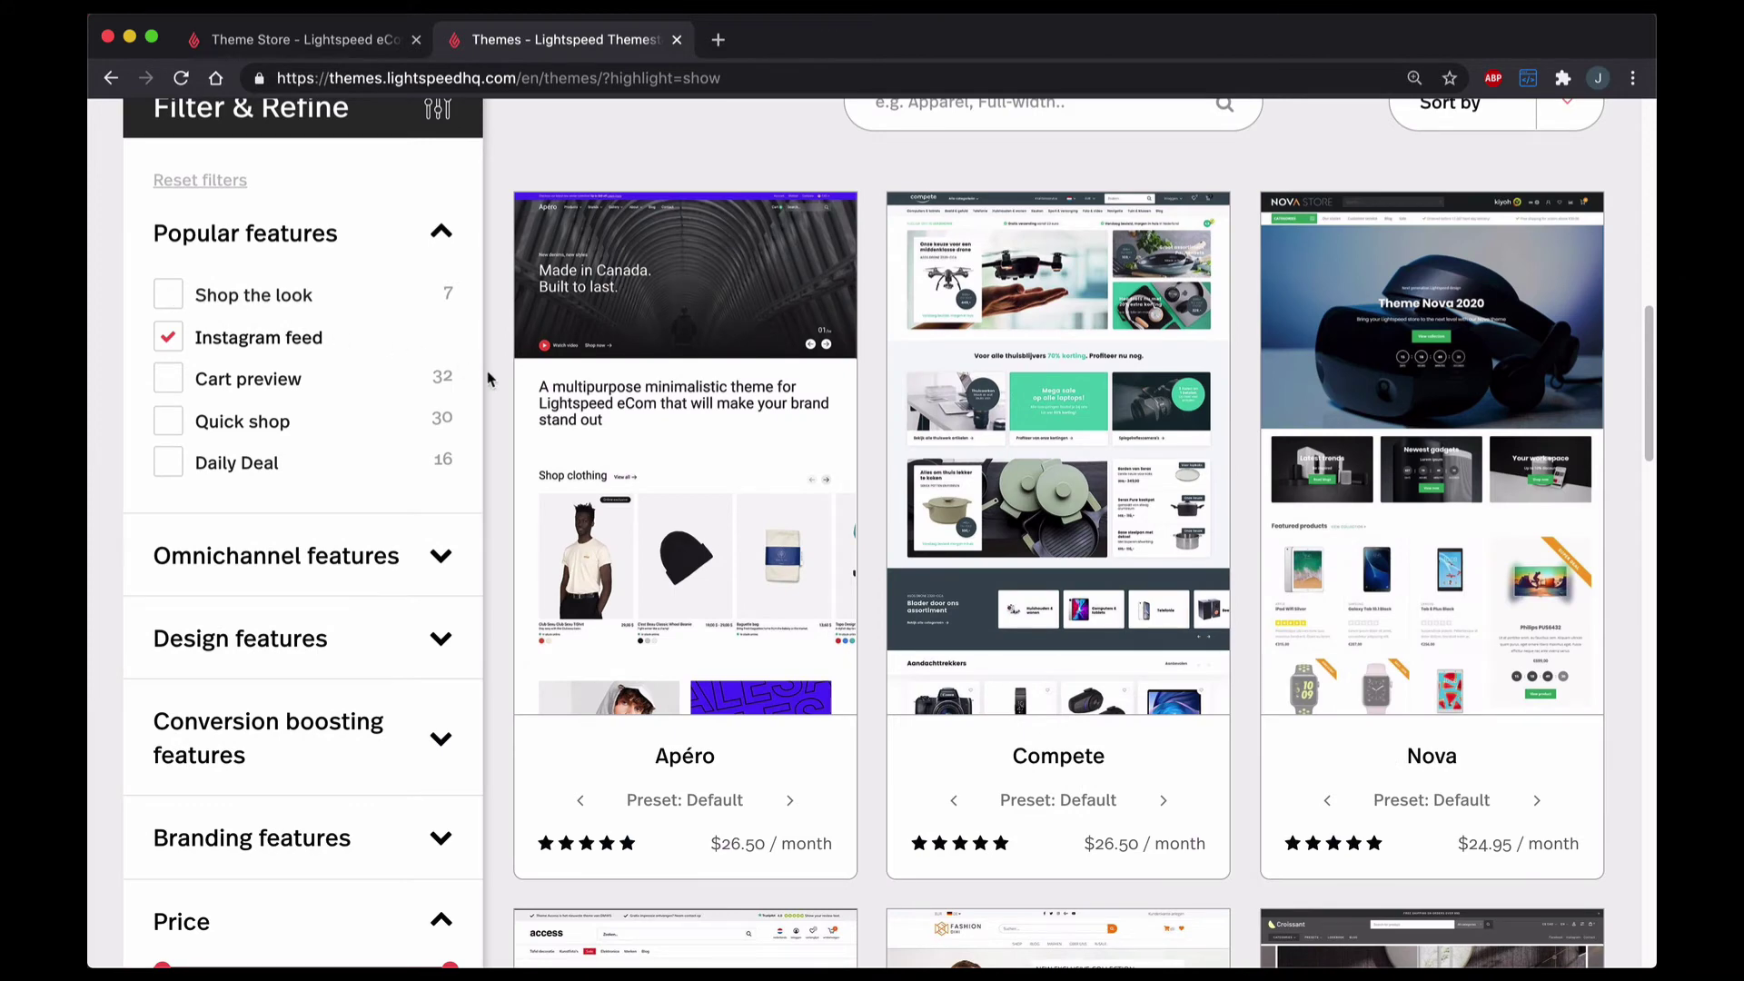
scroll(487, 378, down, 4)
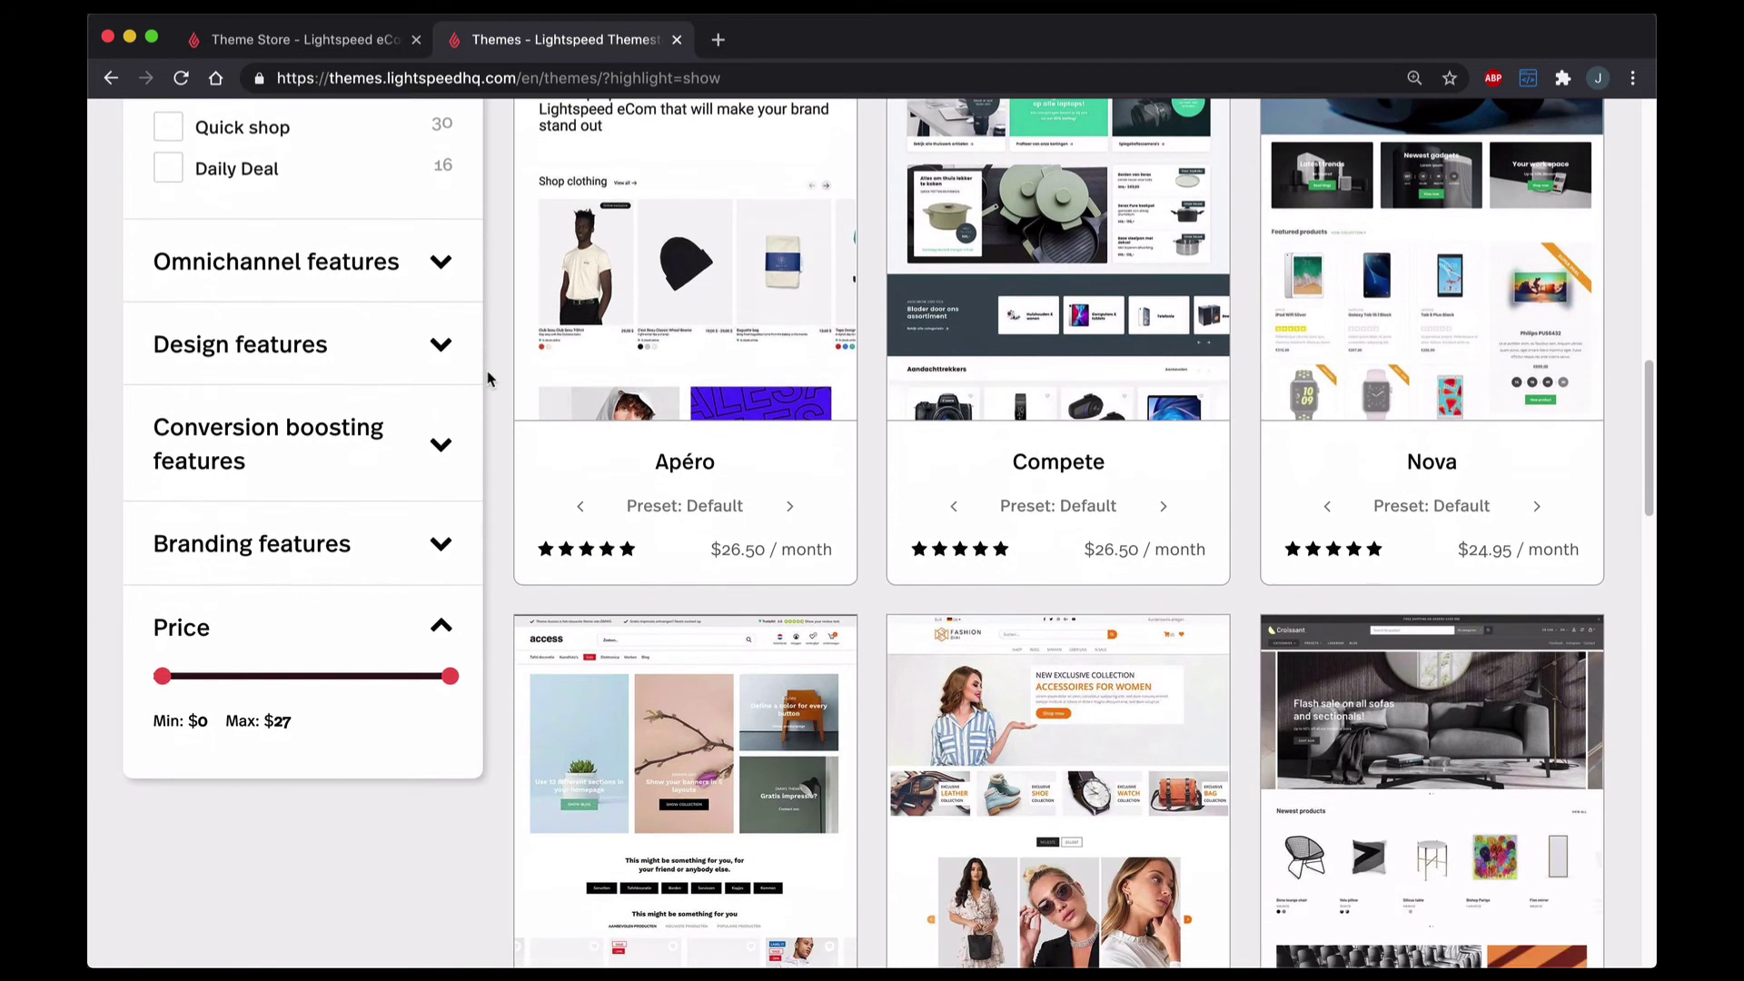
scroll(488, 376, down, 3)
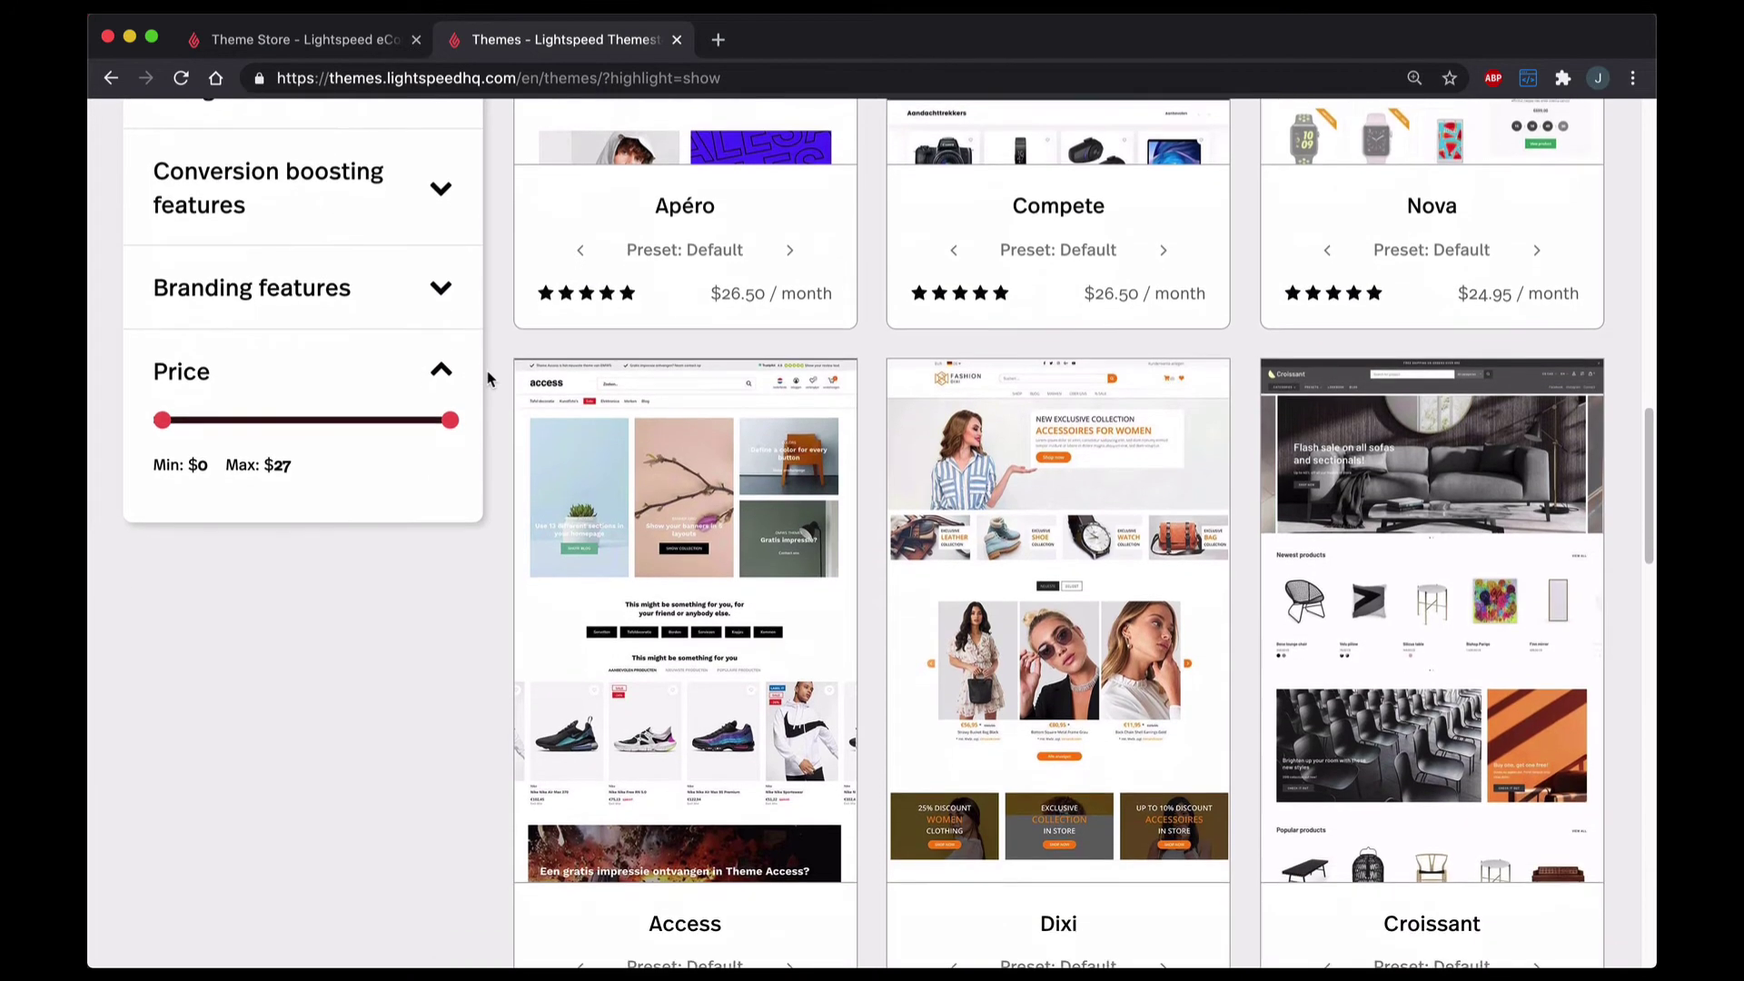
scroll(487, 376, down, 2)
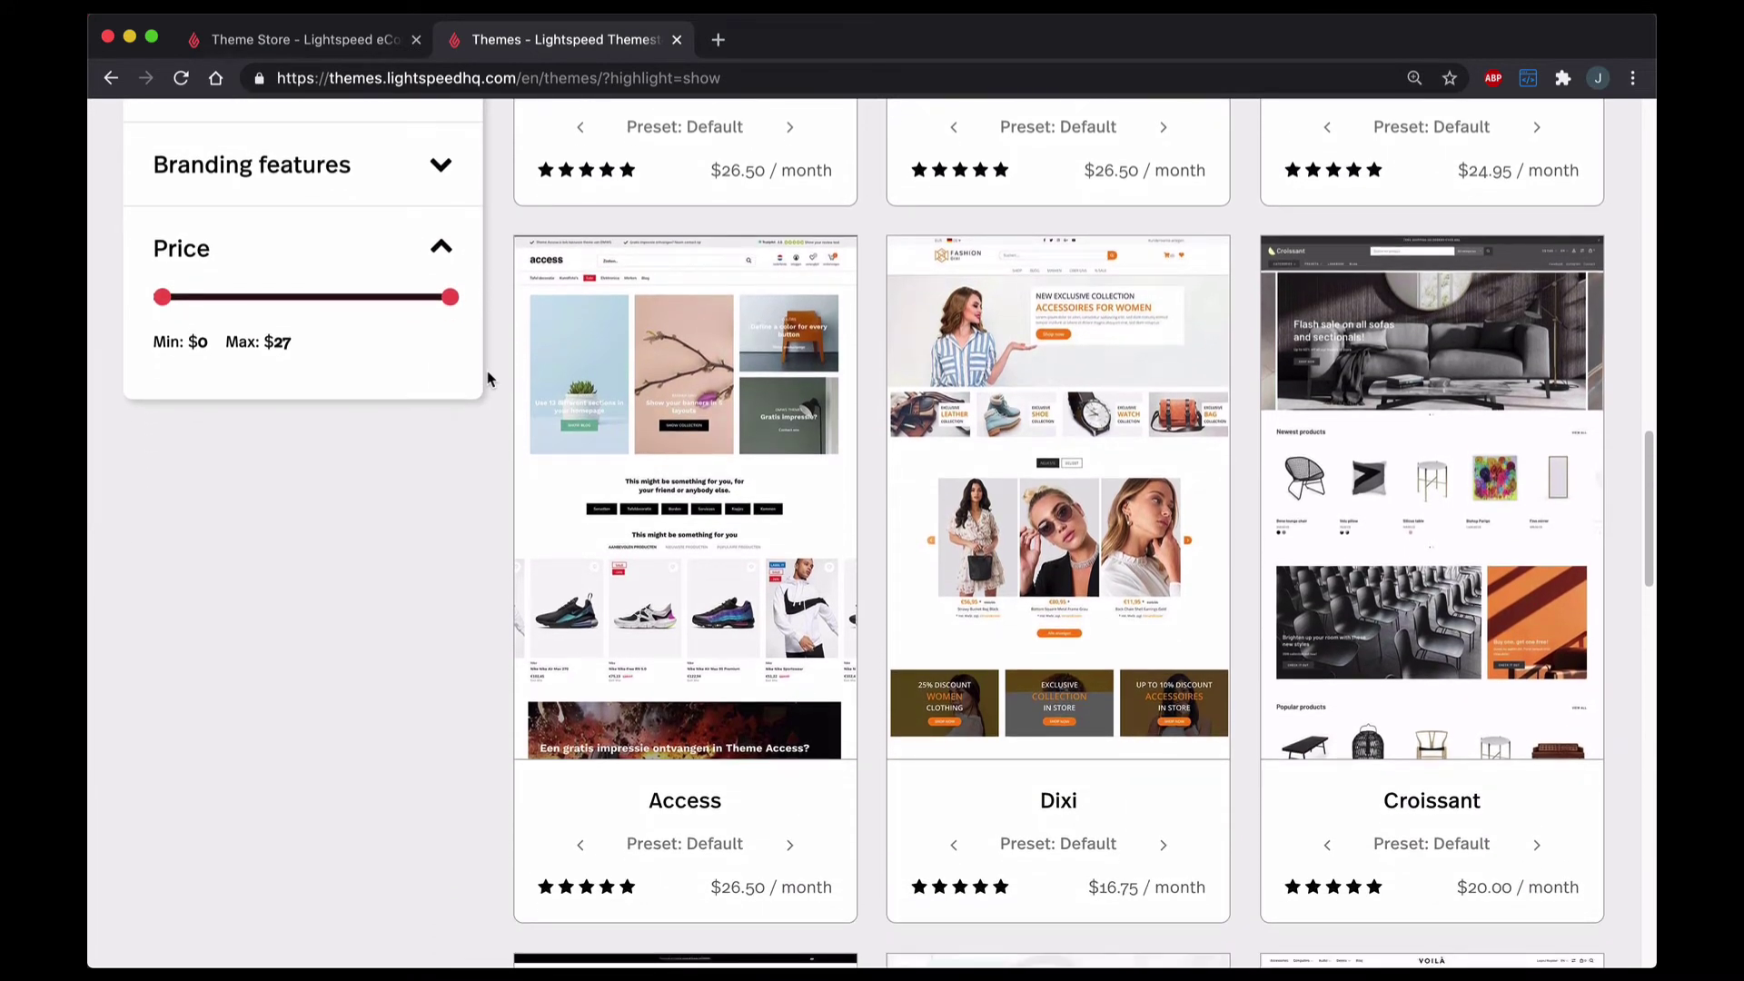
scroll(488, 373, down, 10)
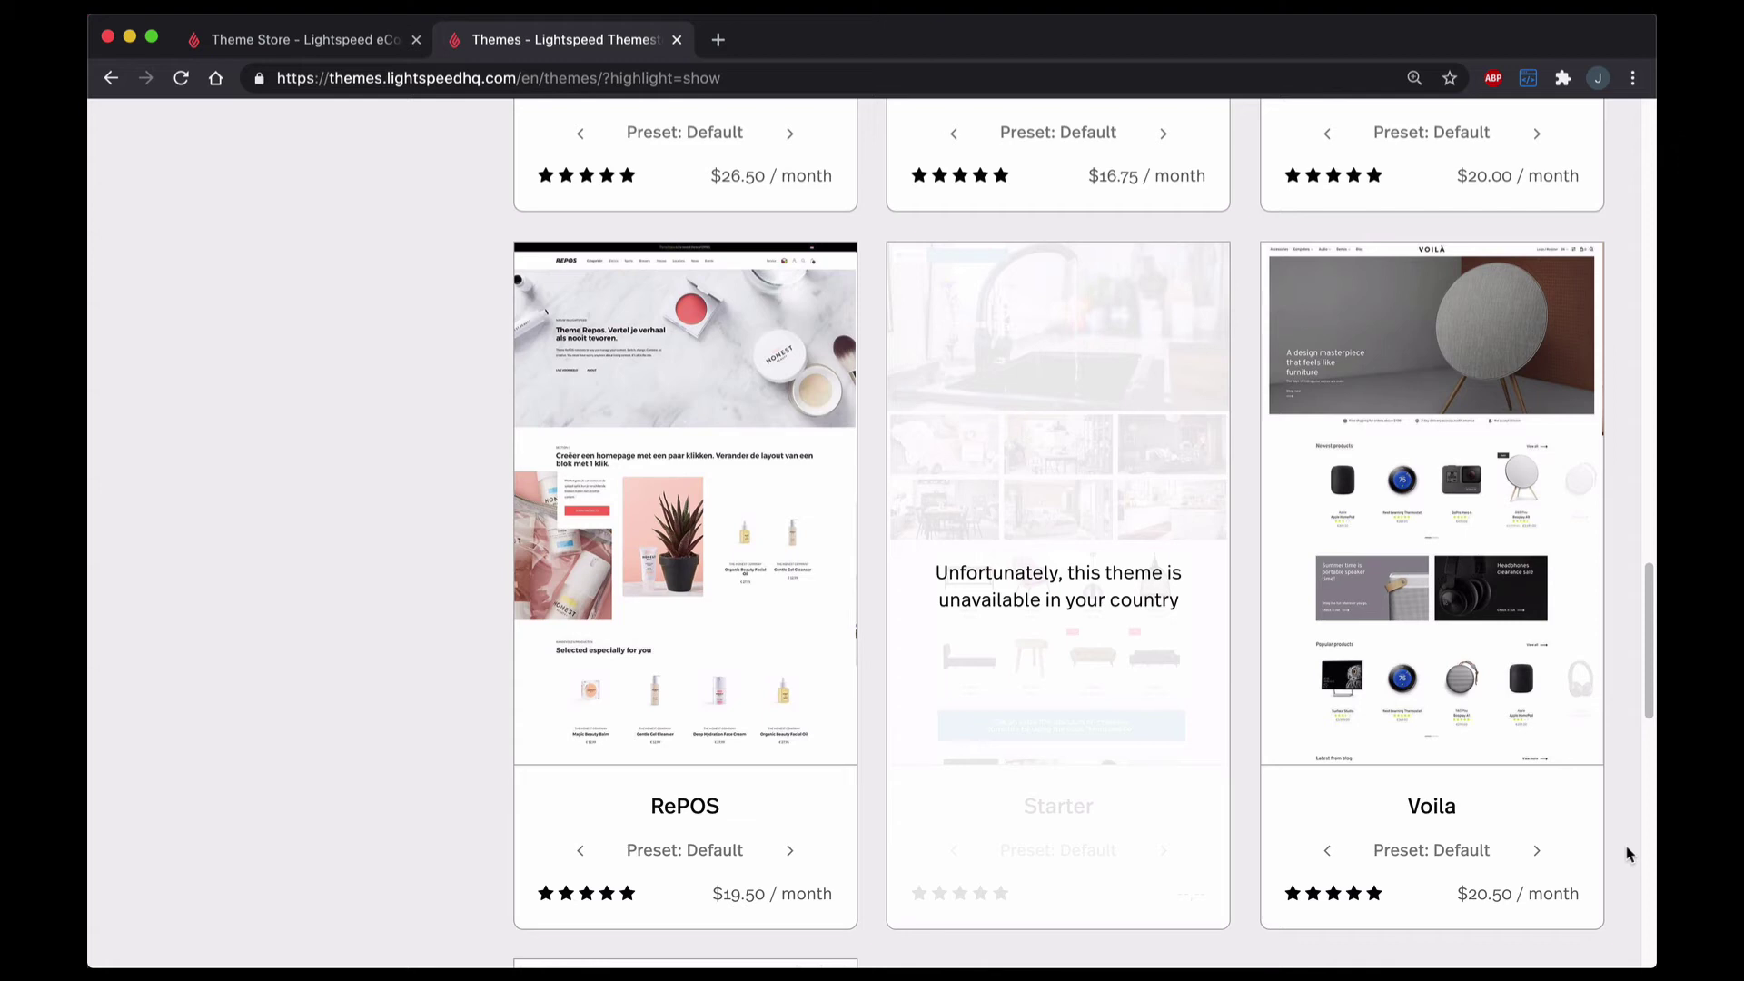
mouse_move(1447, 829)
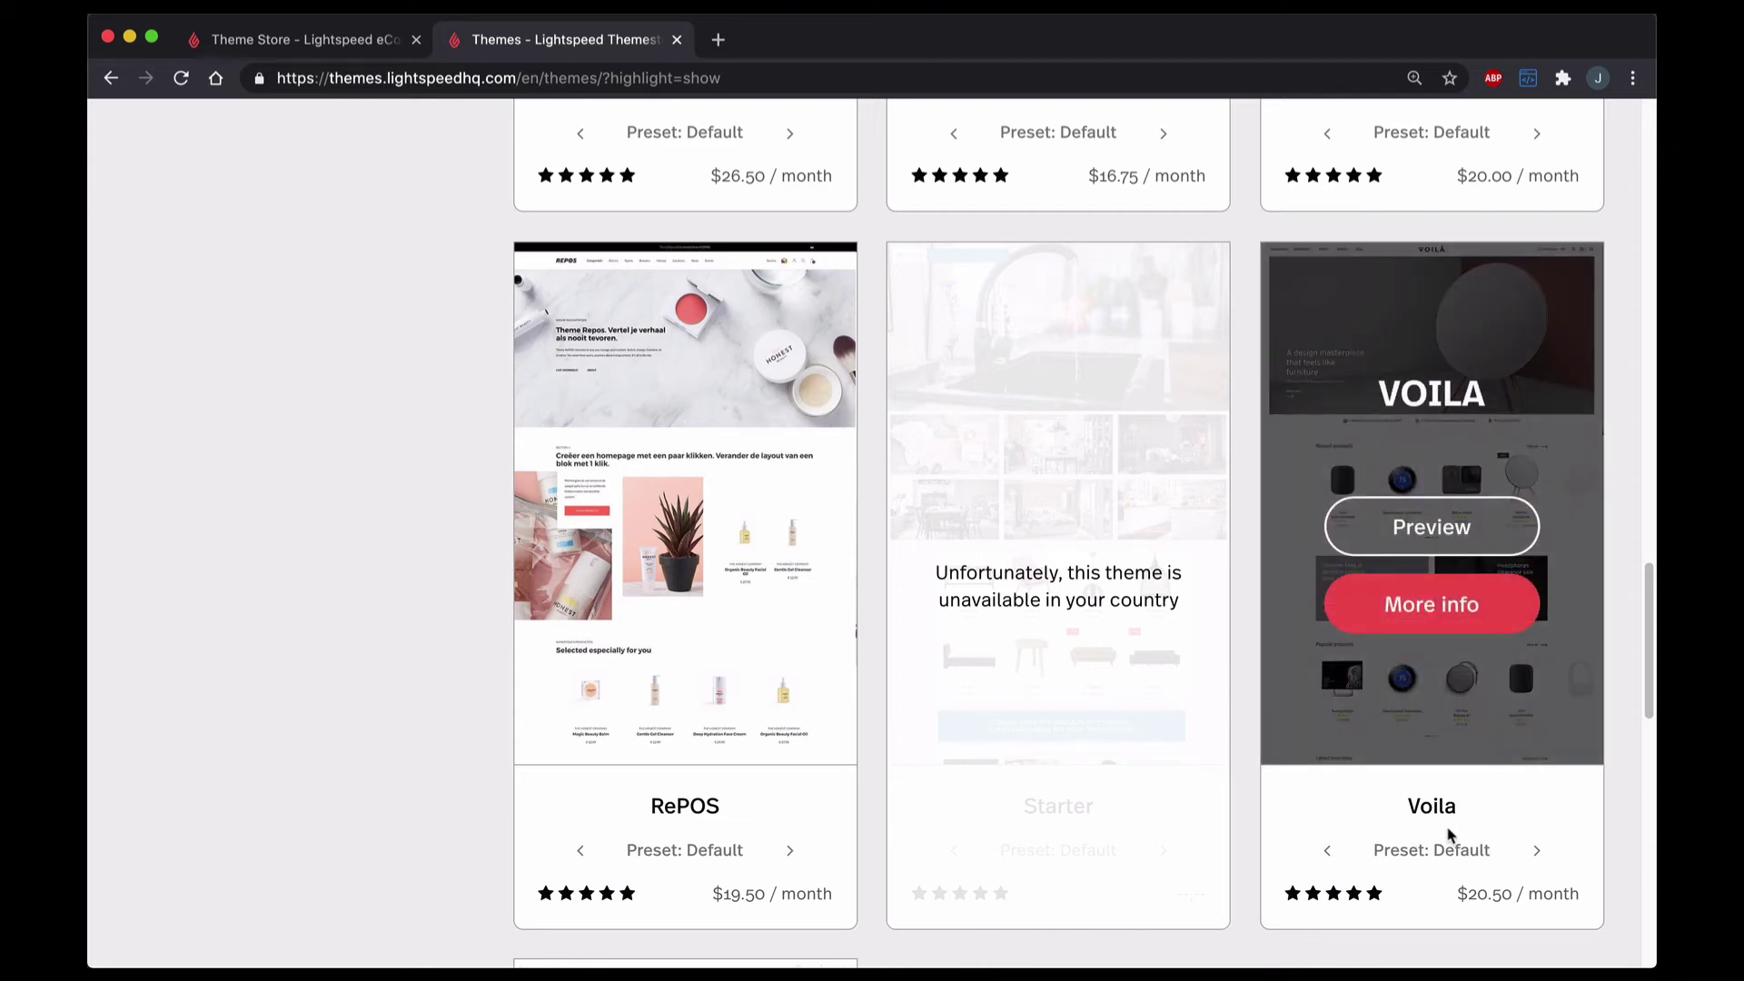
Back in the store admin, search the Theme Store for 'voila' to list its Default, Fashion and Bike presets.
click(677, 41)
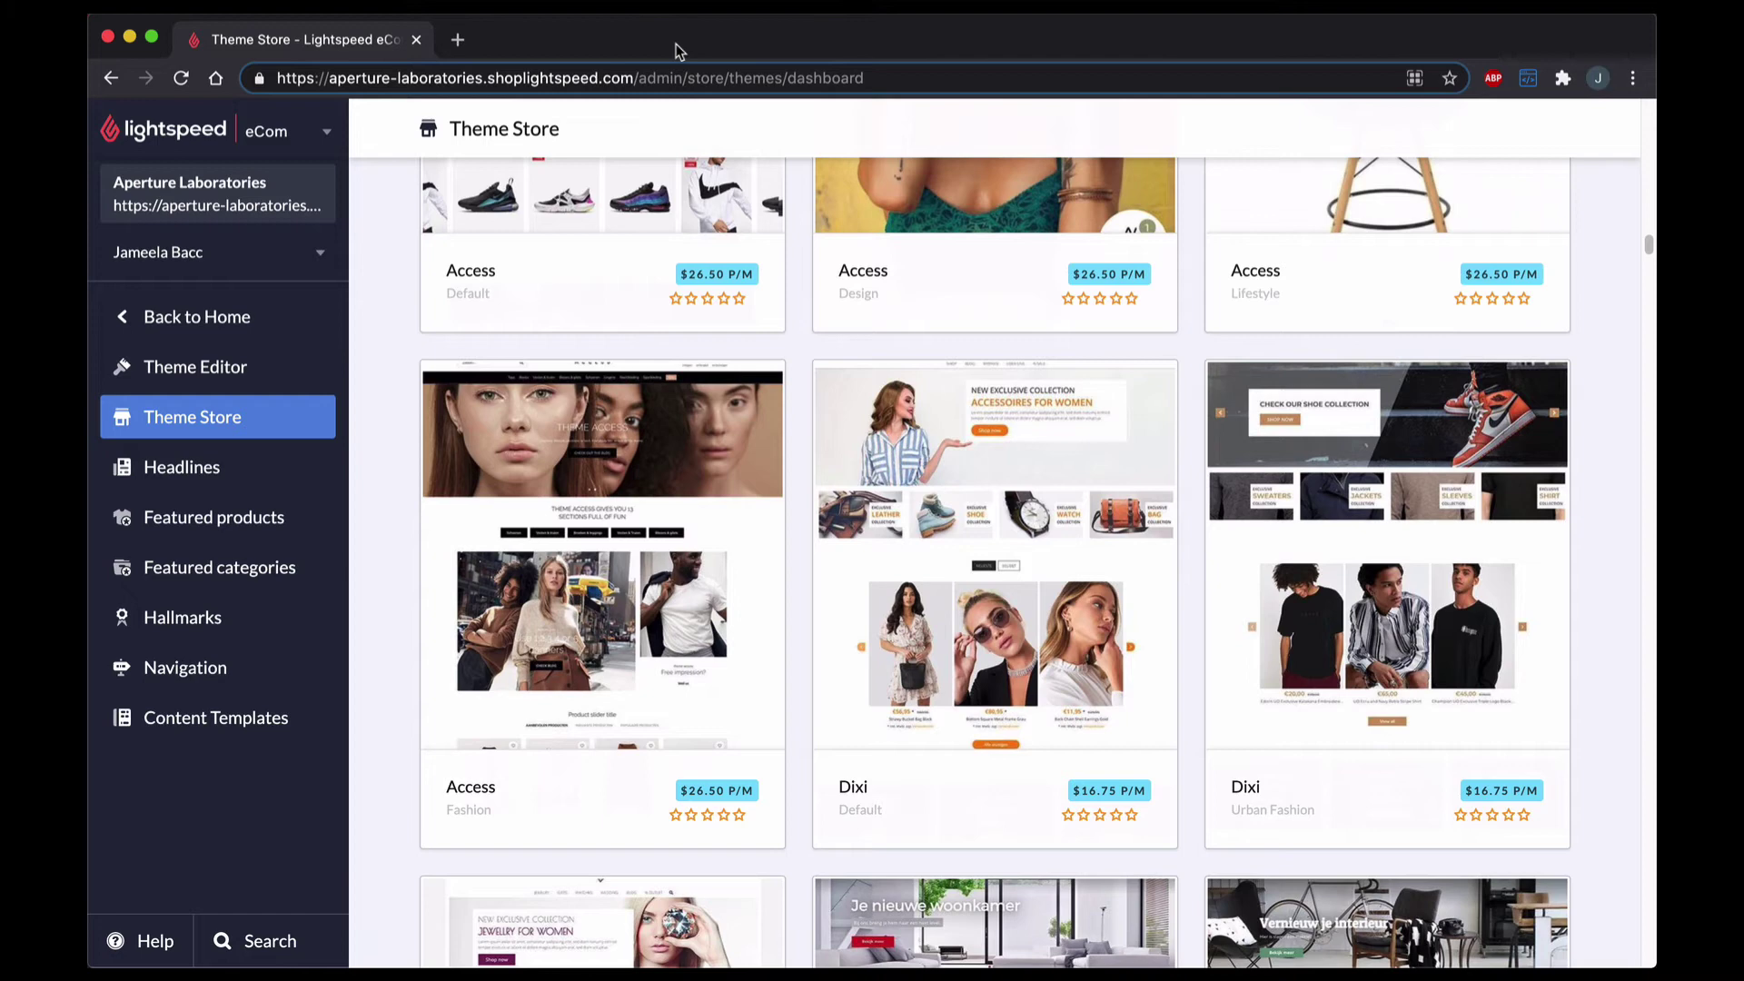
click(233, 424)
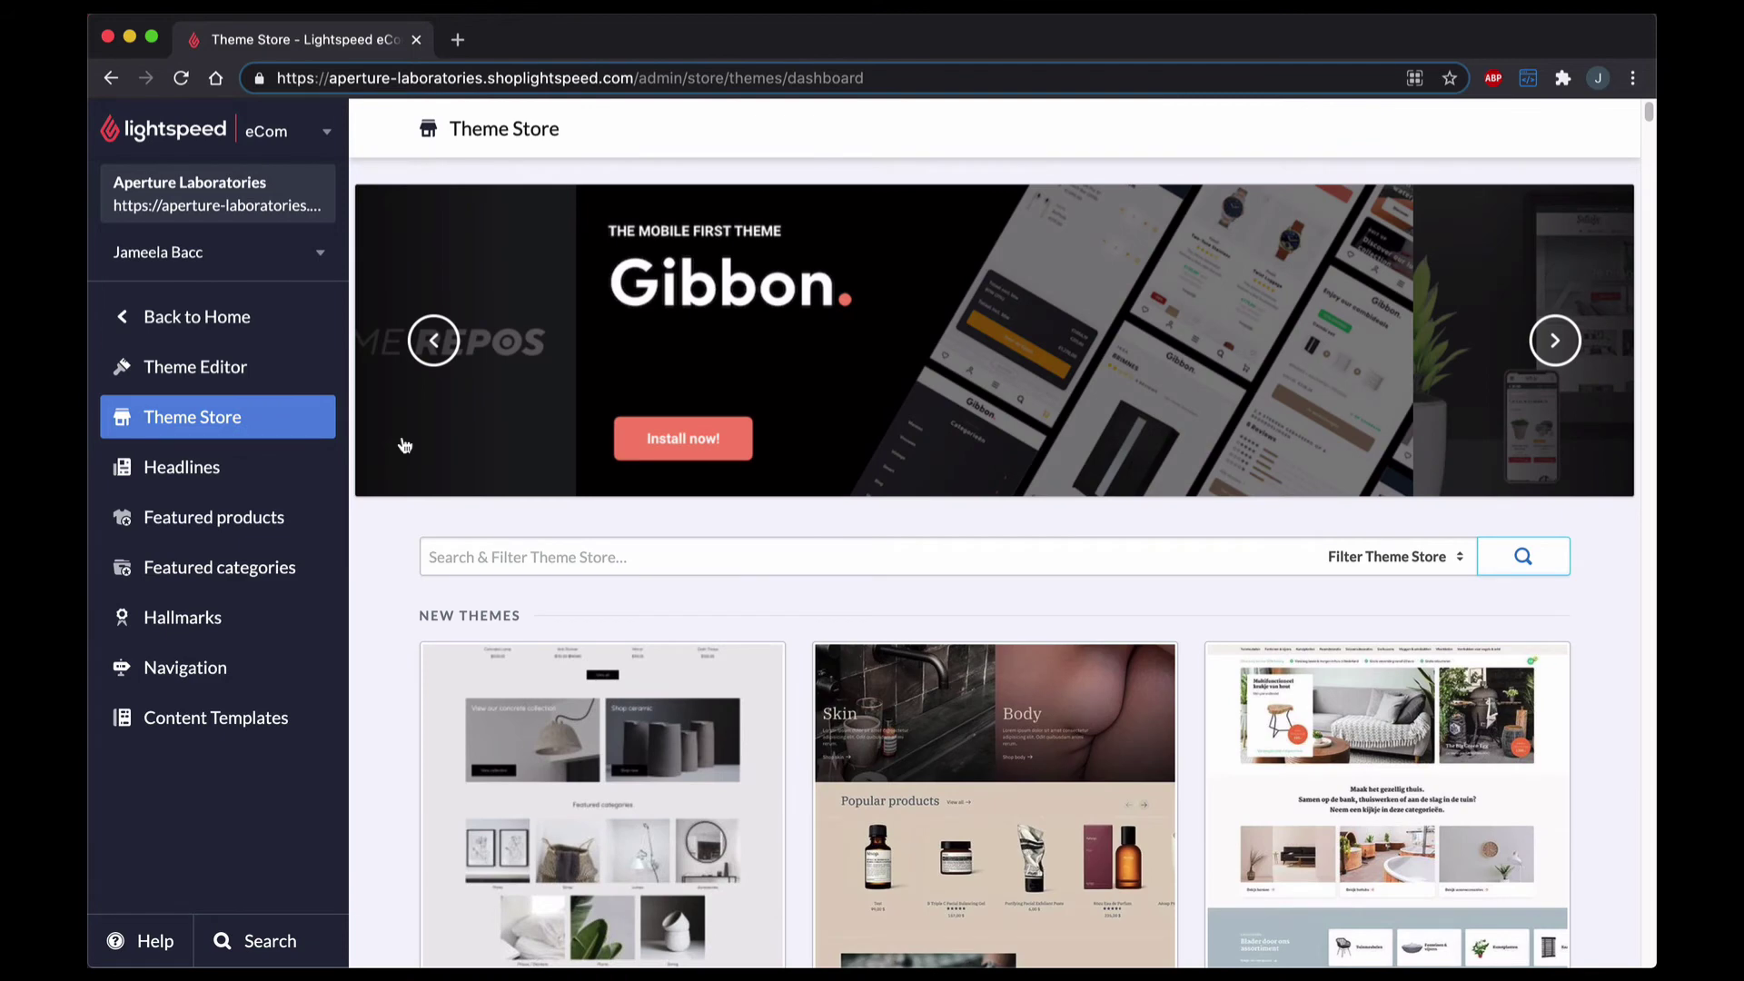
click(508, 556)
text(voila)
key(Return)
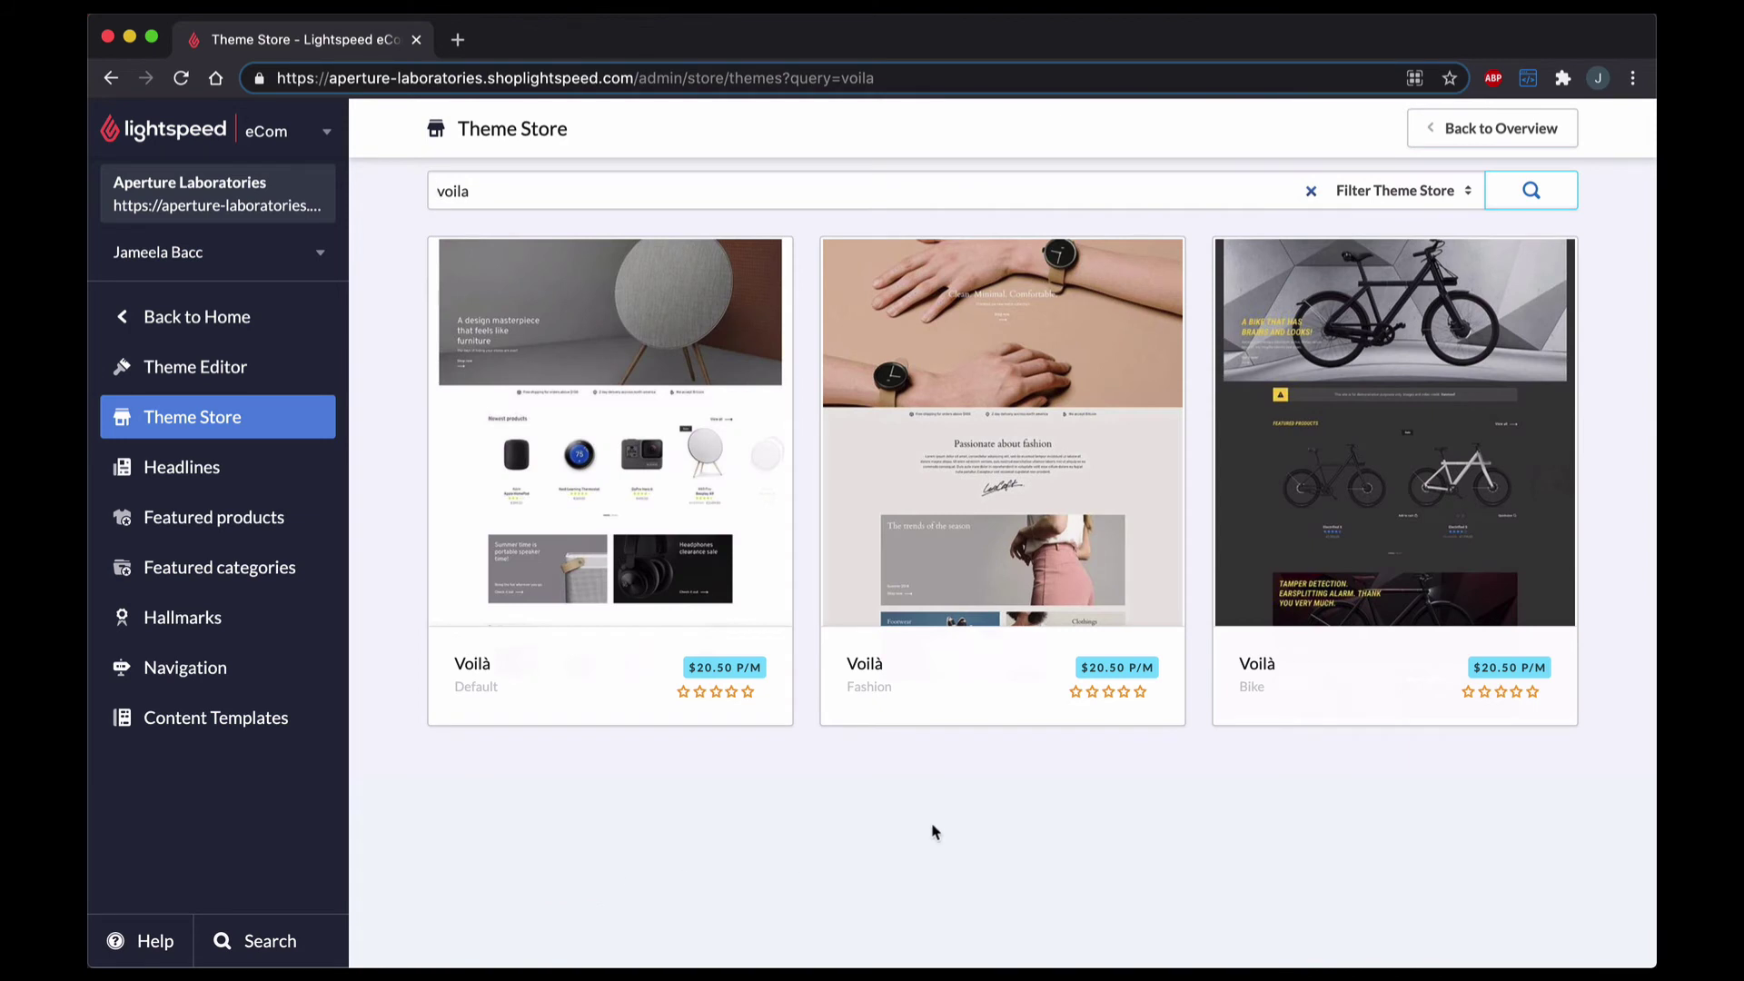
mouse_move(1460, 603)
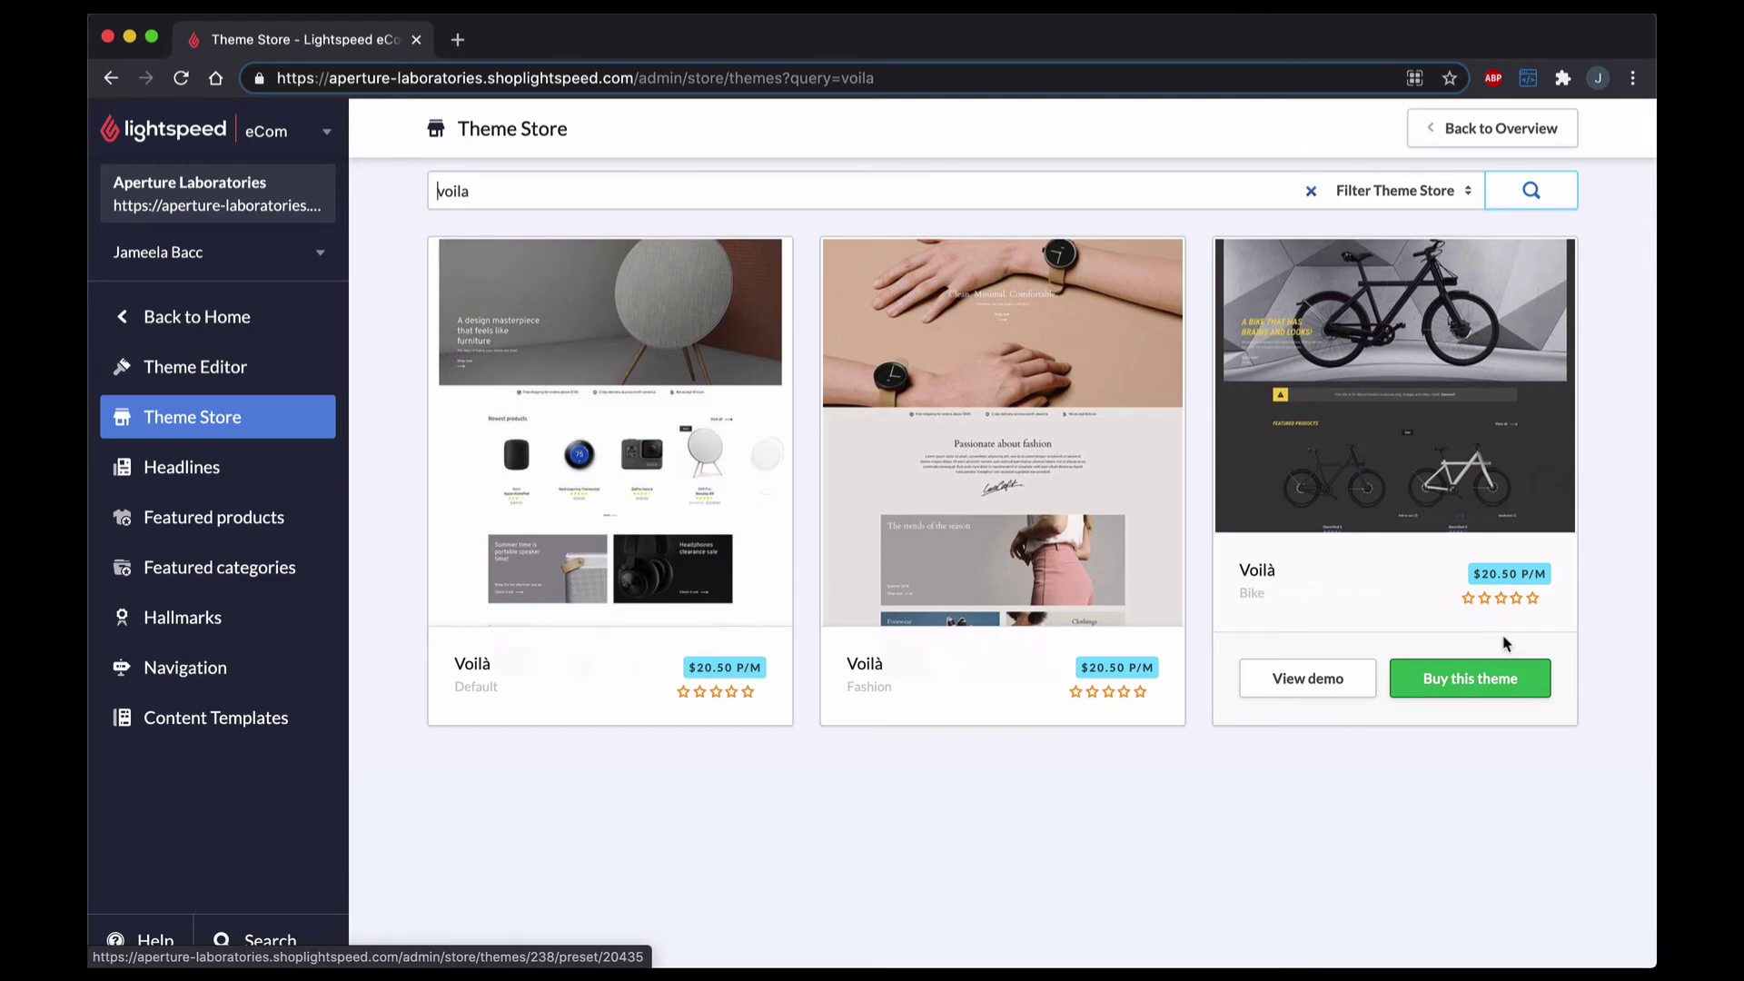
Buy the Voilà Bike preset at $20.50 per month and install it as the live theme.
click(1478, 690)
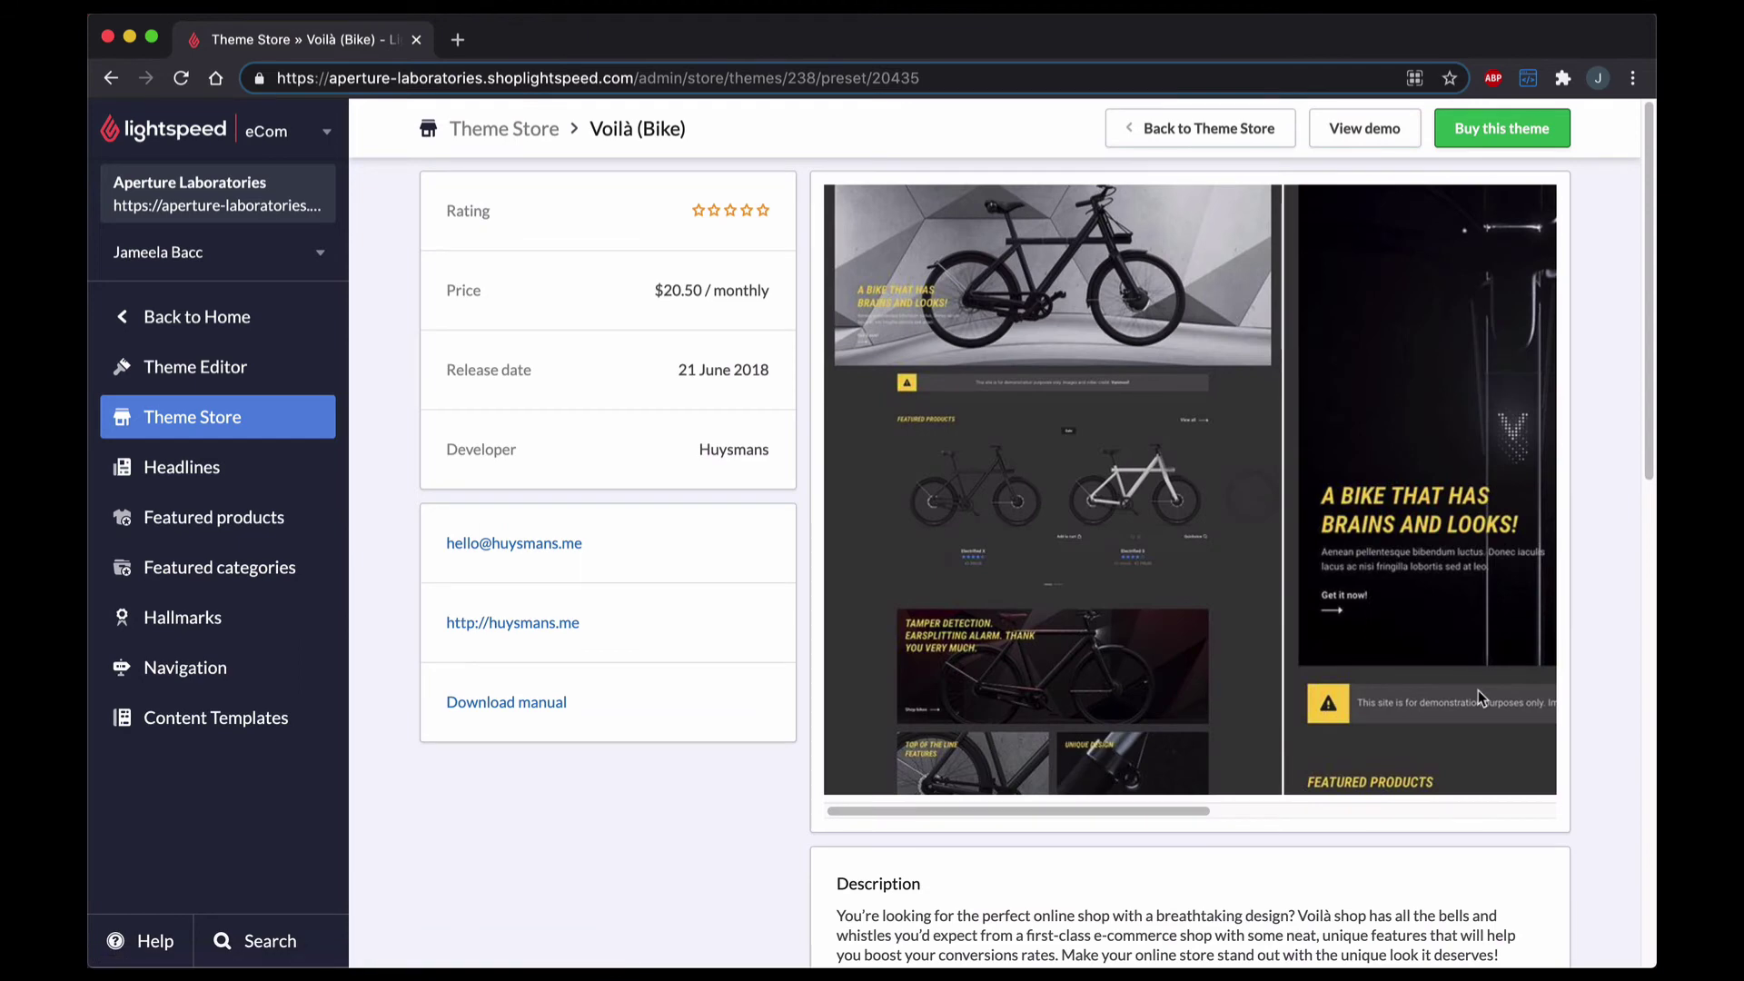
click(1483, 136)
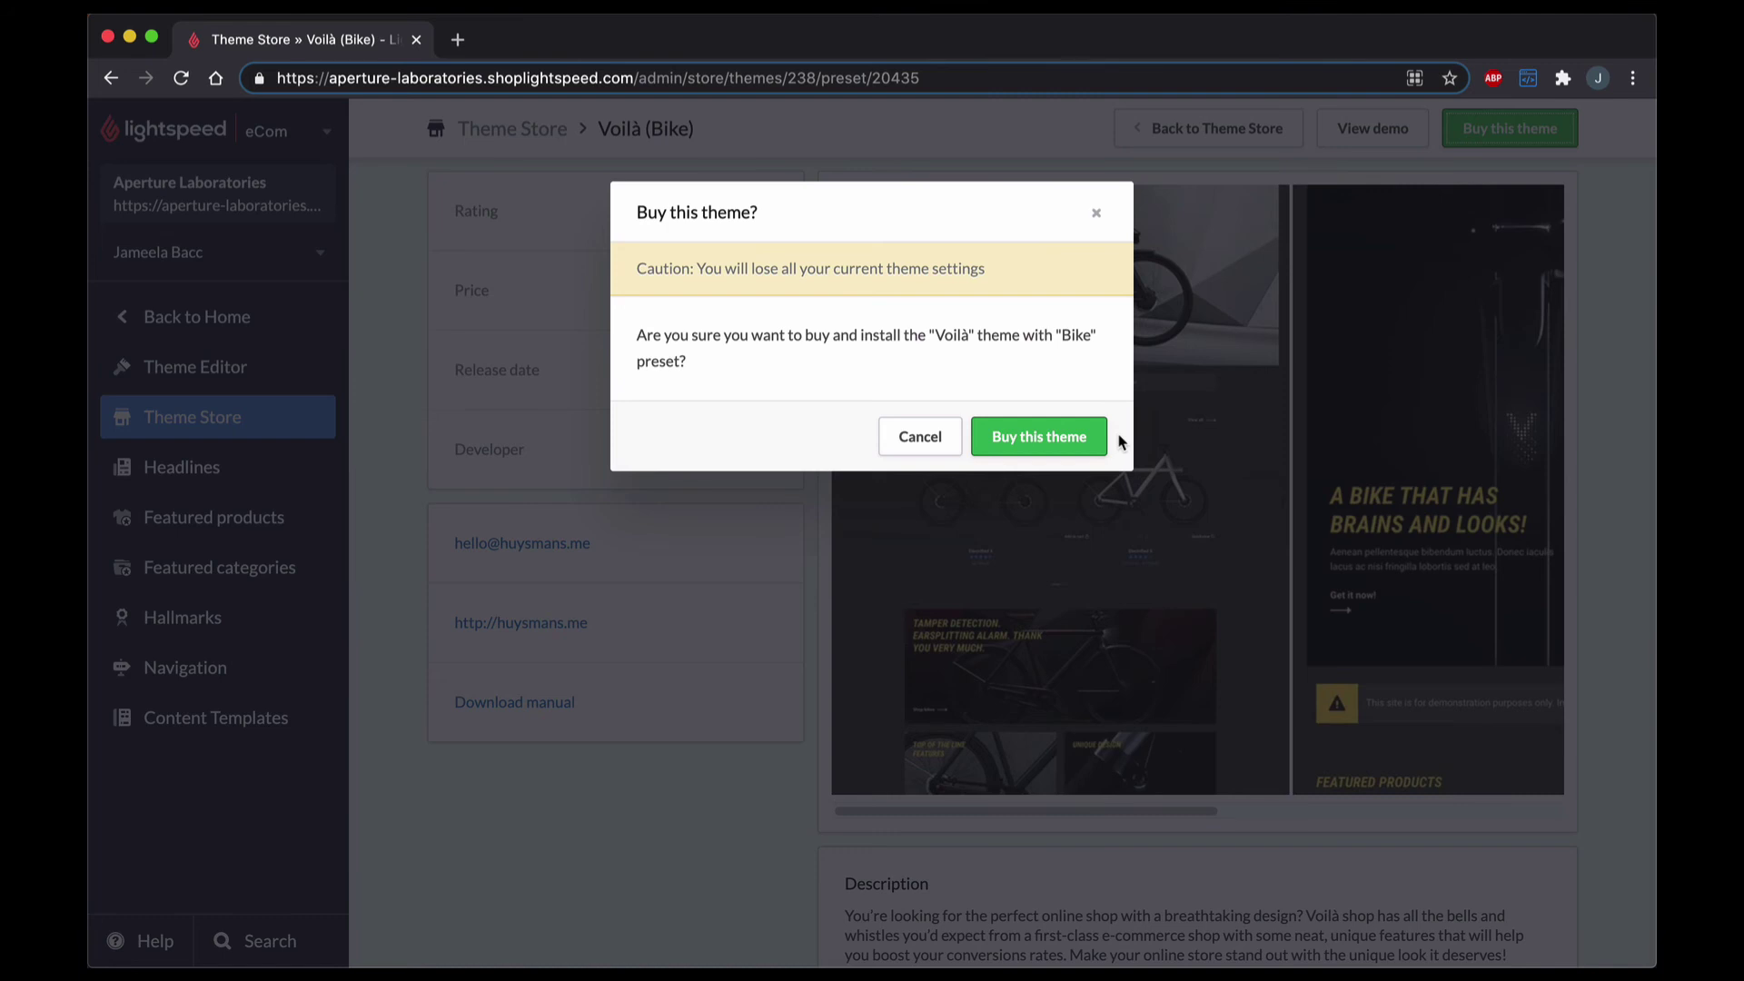
click(1082, 439)
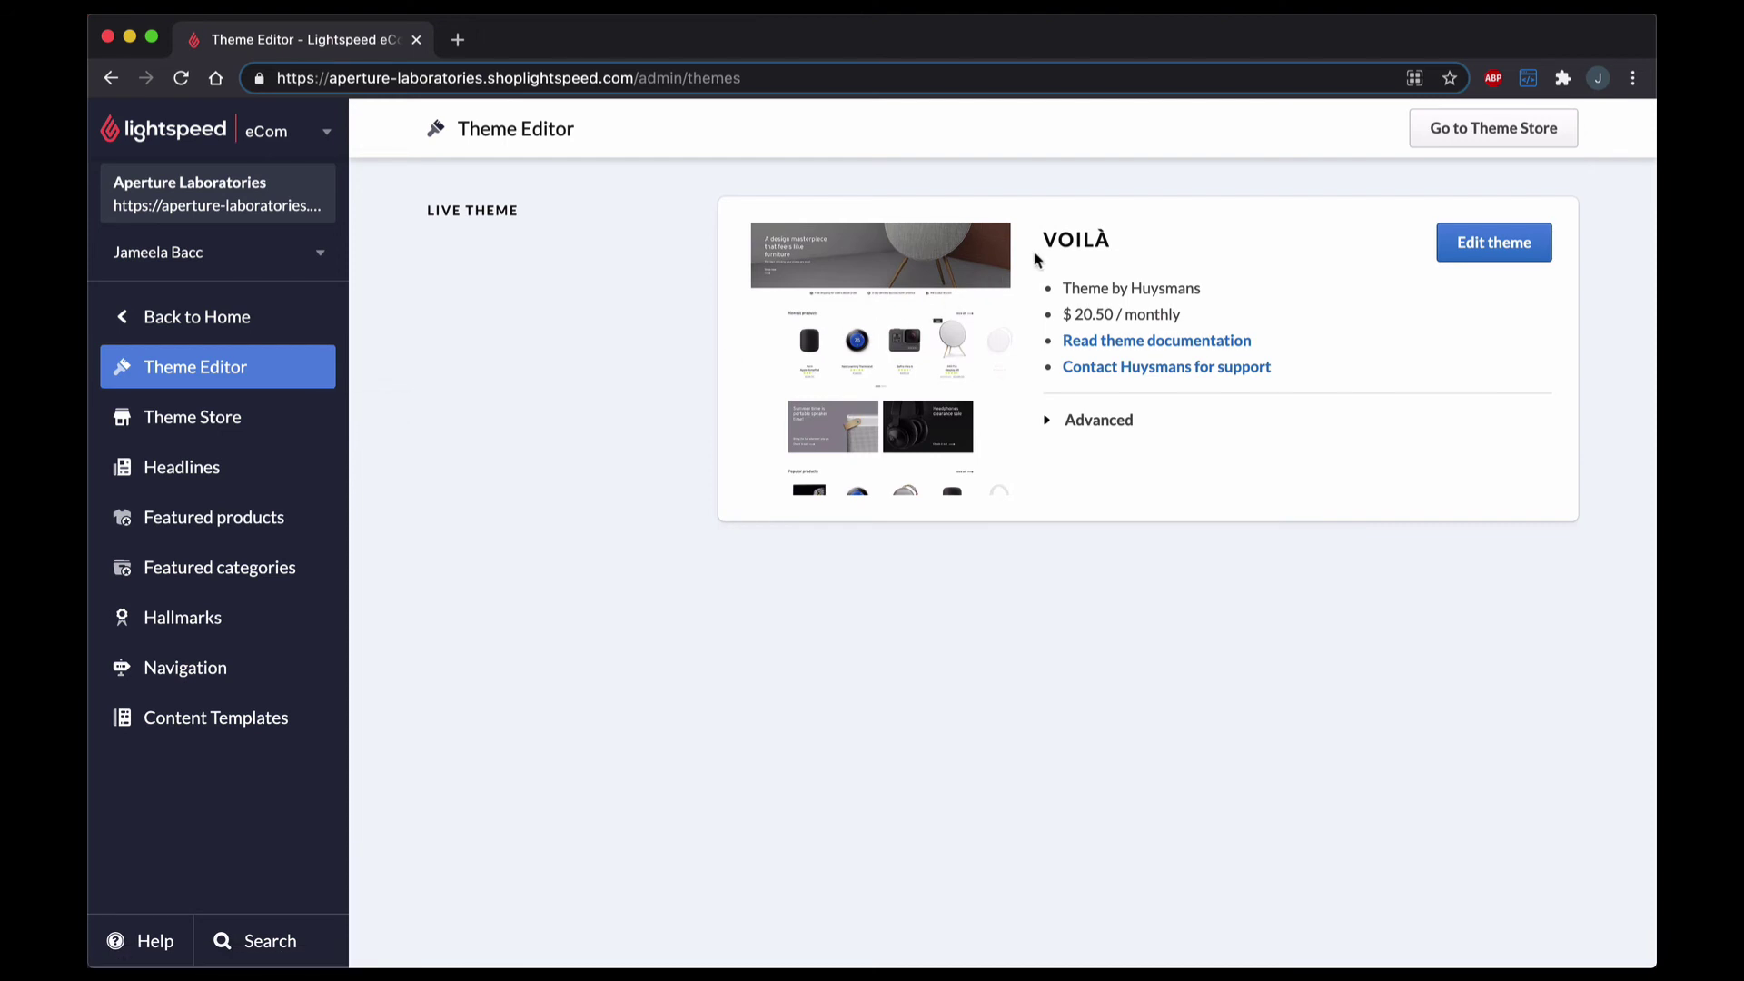
Edit the live Voilà by Huysmans theme from its Theme Editor card.
drag(1058, 343, 1253, 342)
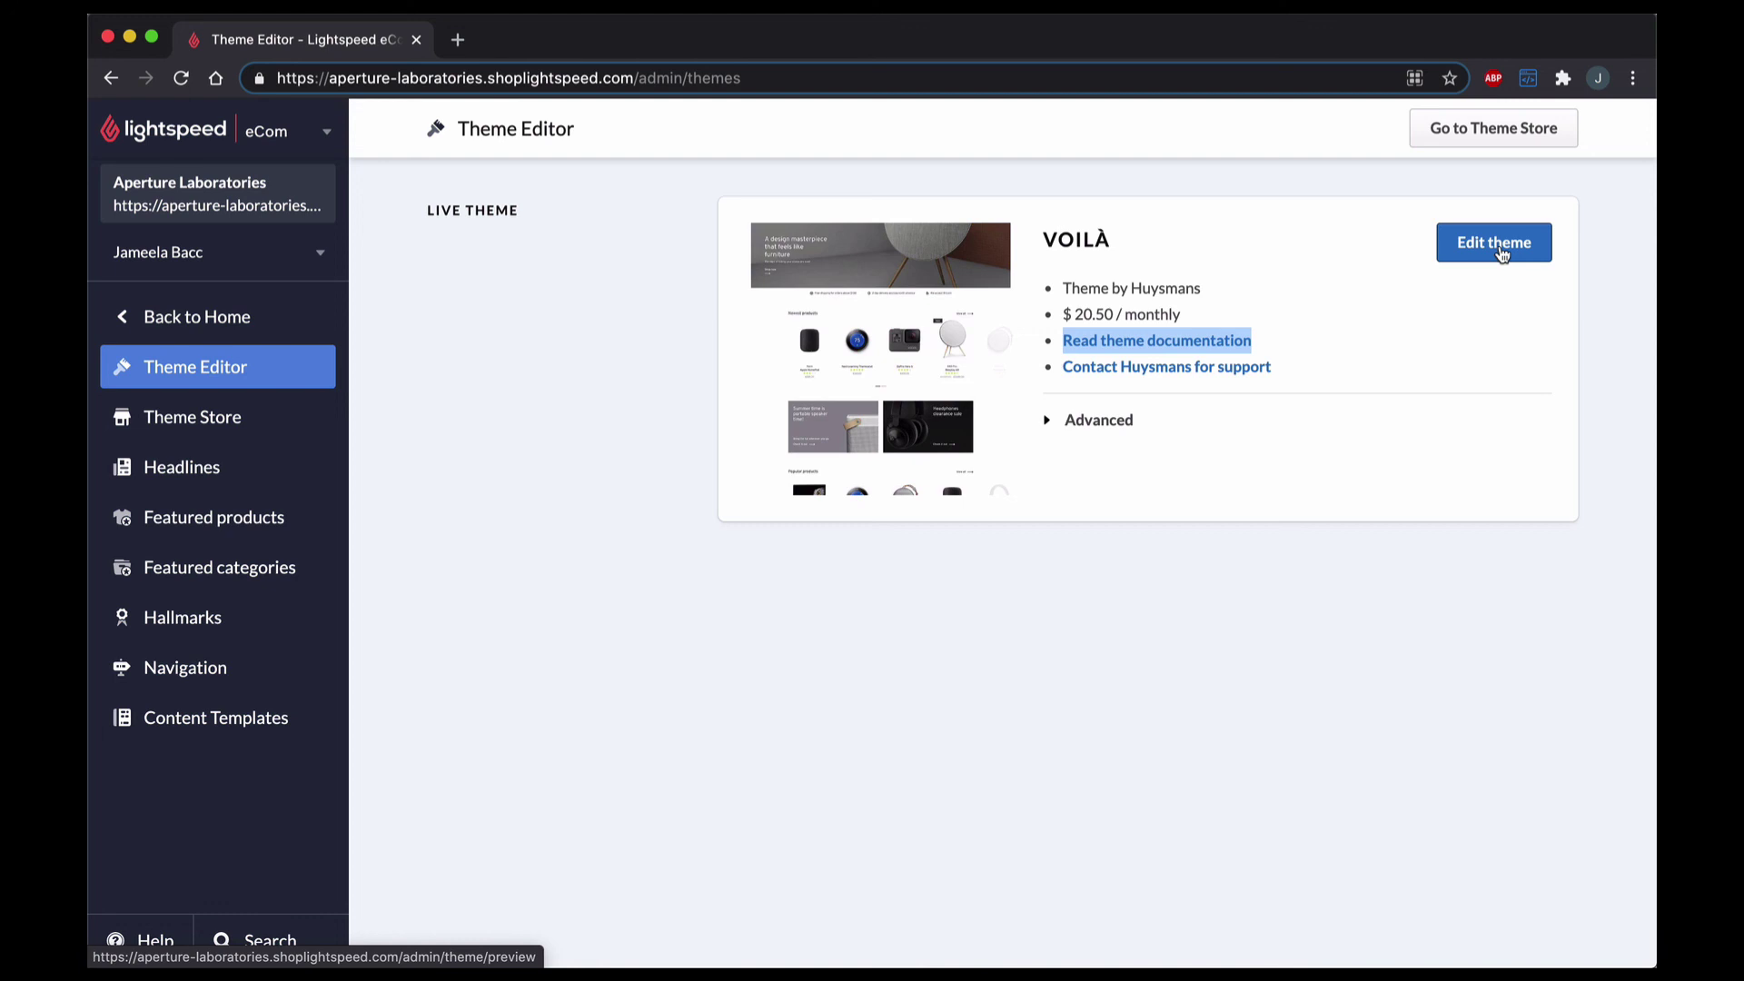
click(1494, 244)
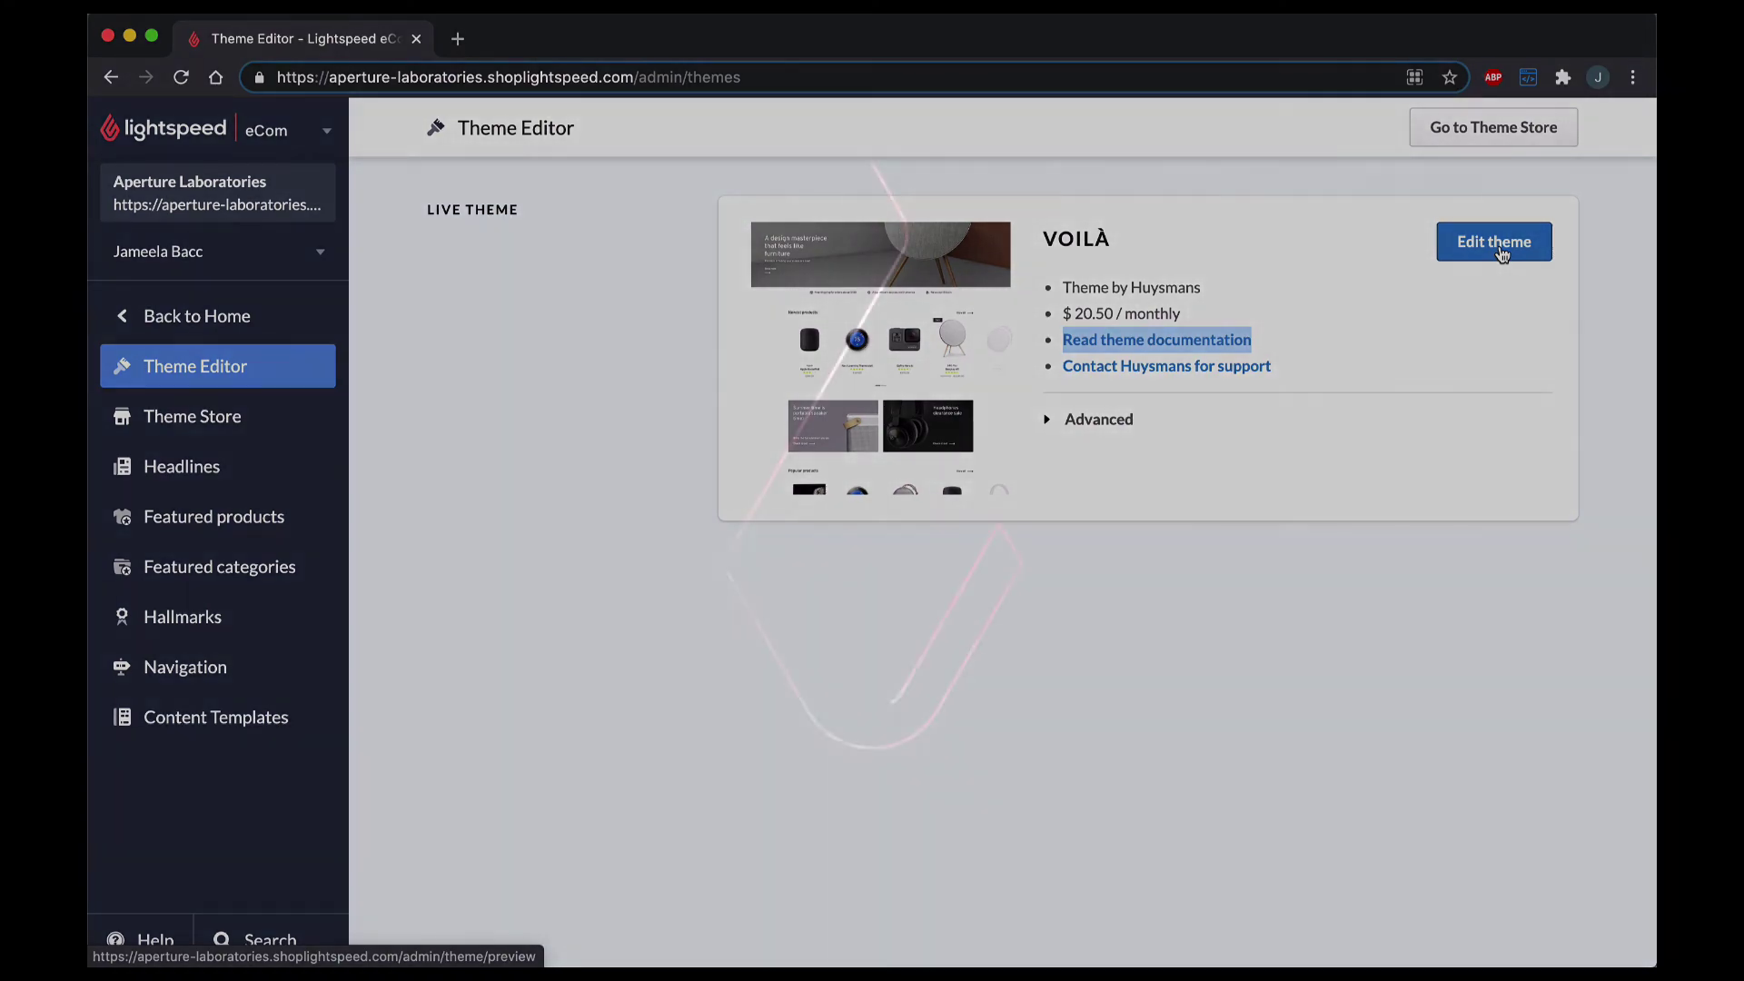